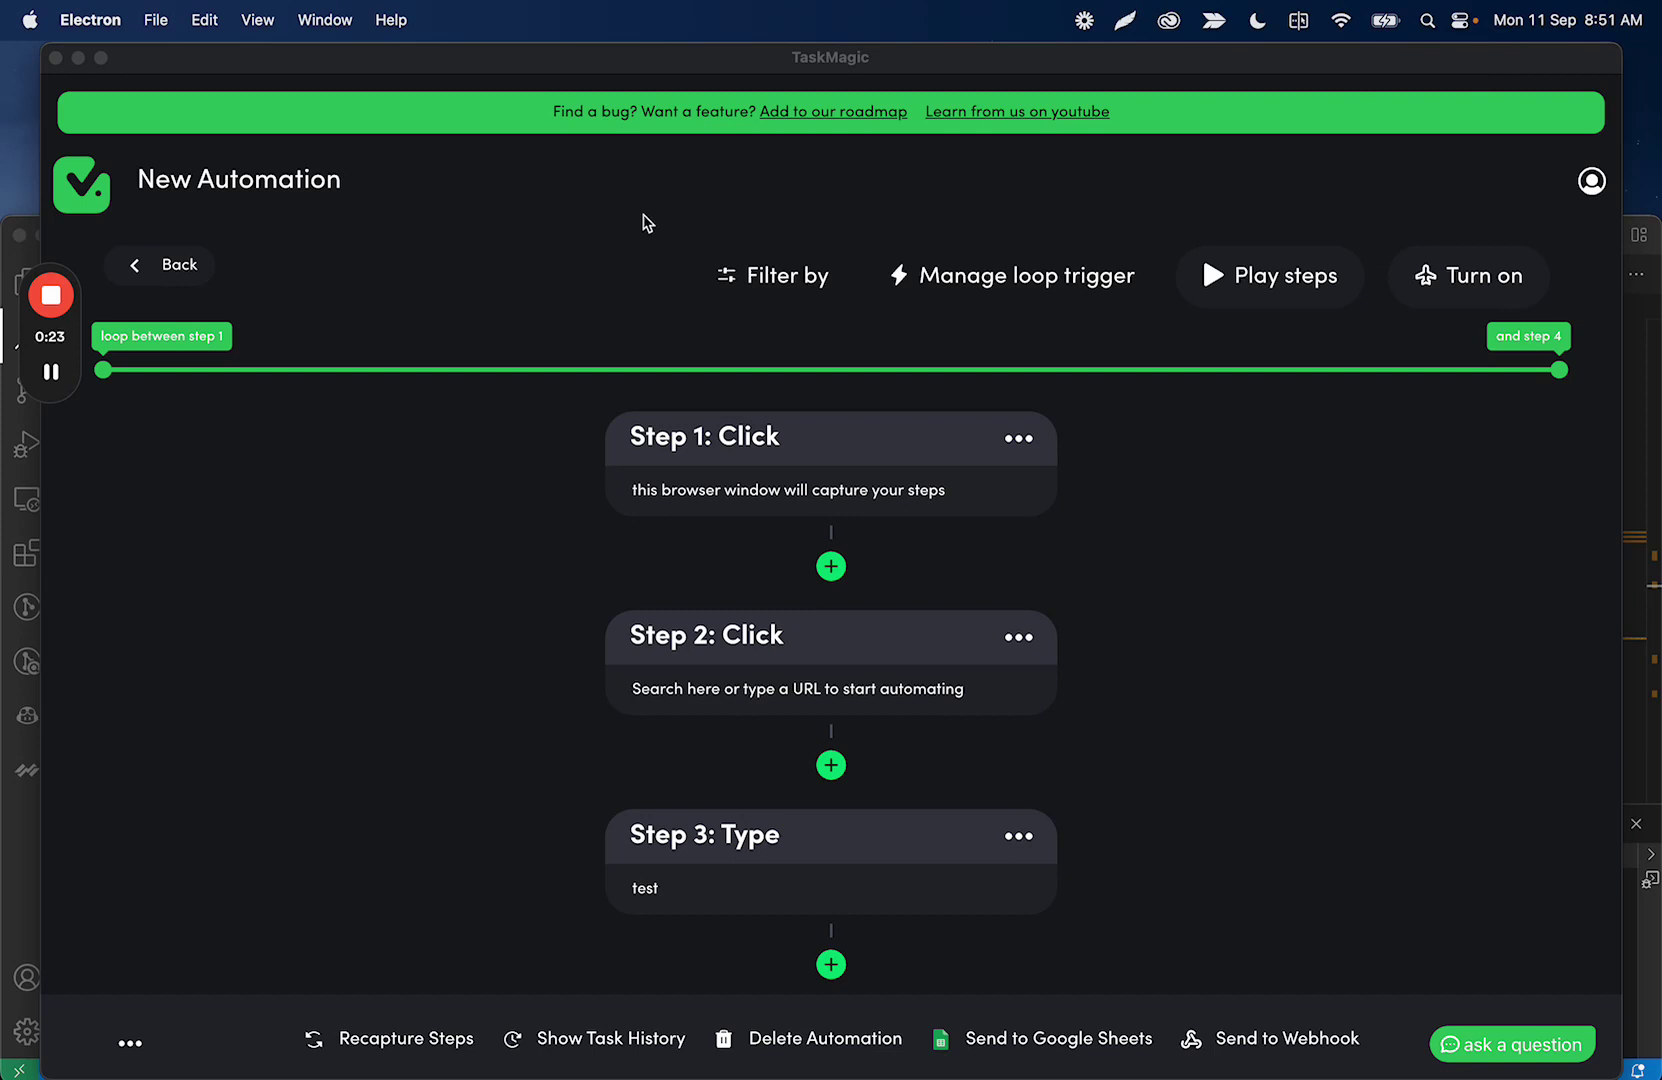
Bring the TaskMagic window with the New Automation to the front.
left_click(314, 890)
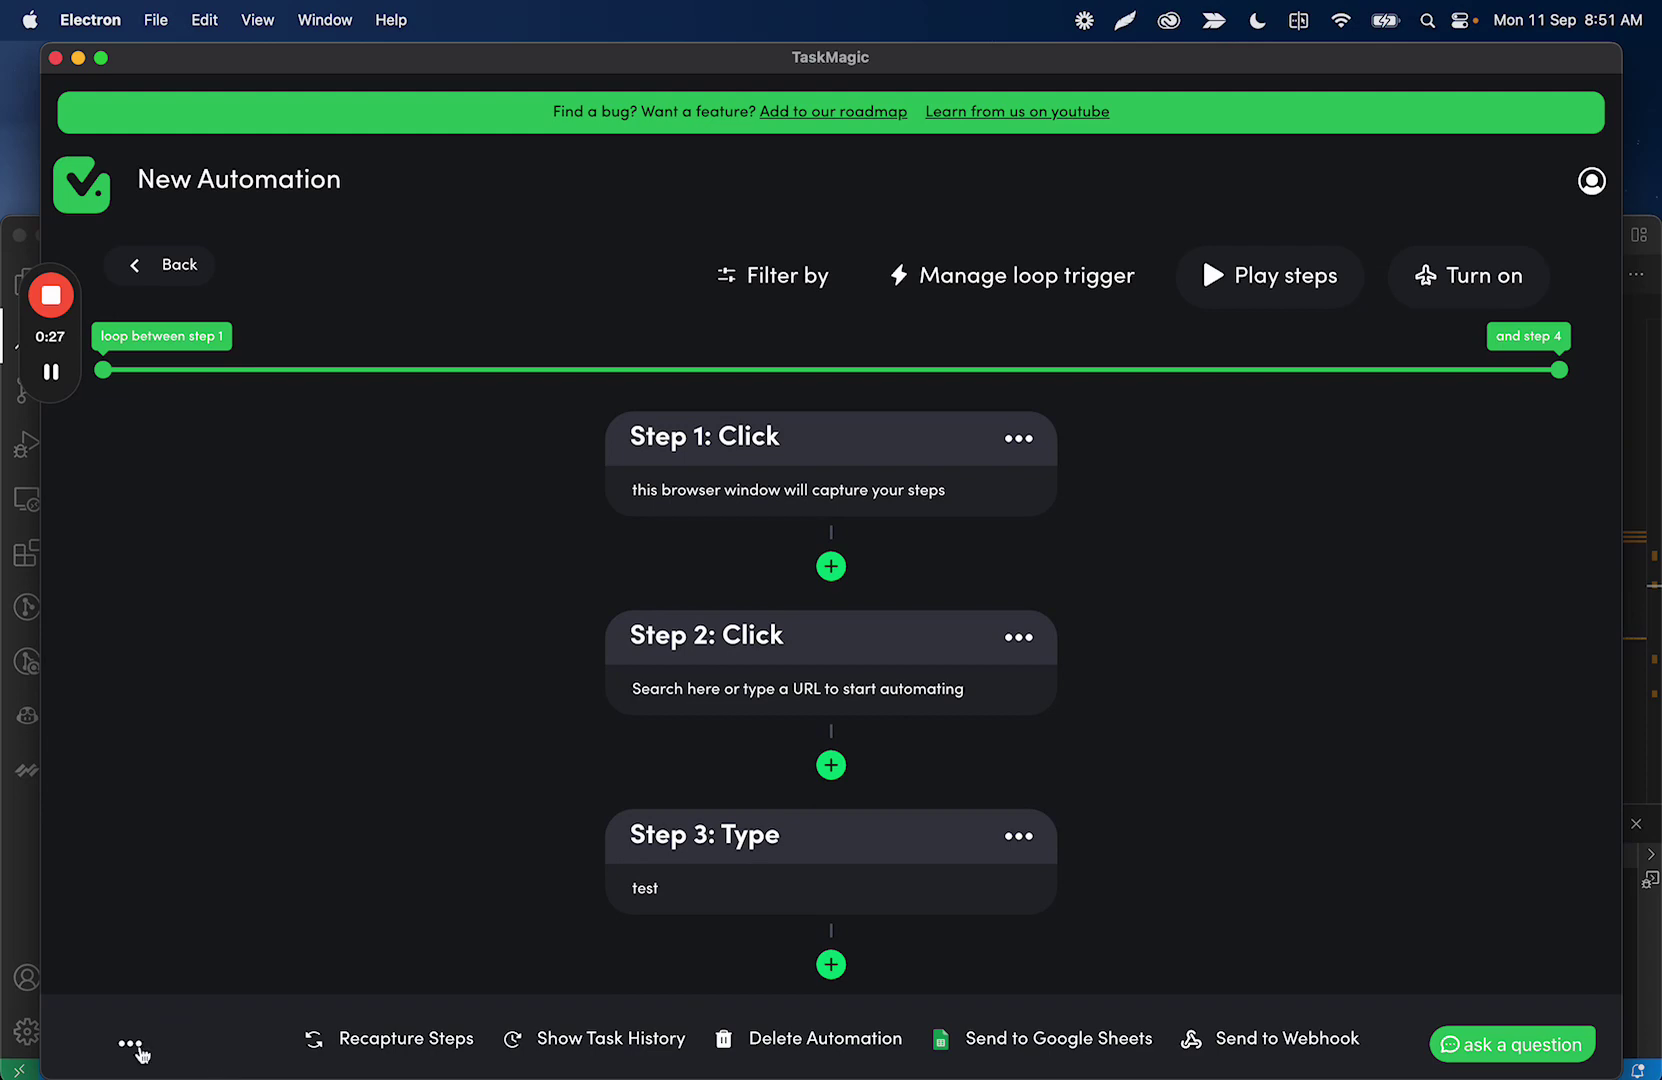
Open the Advanced Automation settings dialog from the ••• button at the bottom left.
left_click(130, 1045)
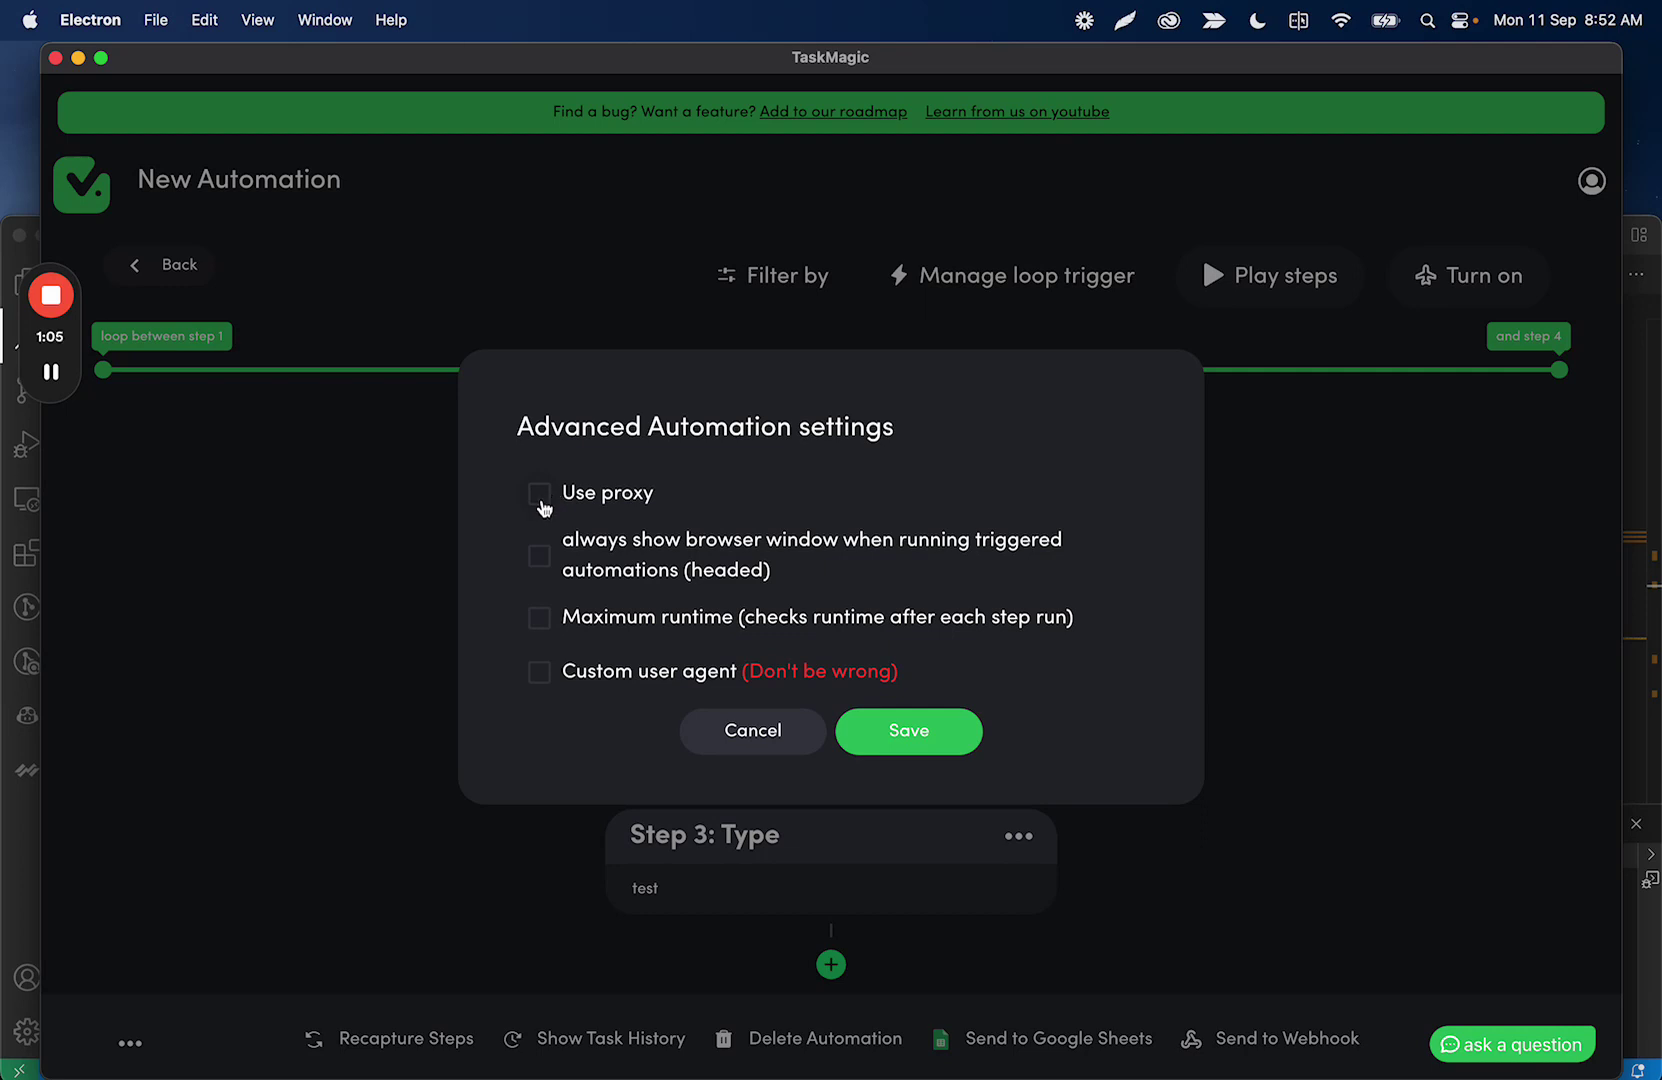
left_click(541, 502)
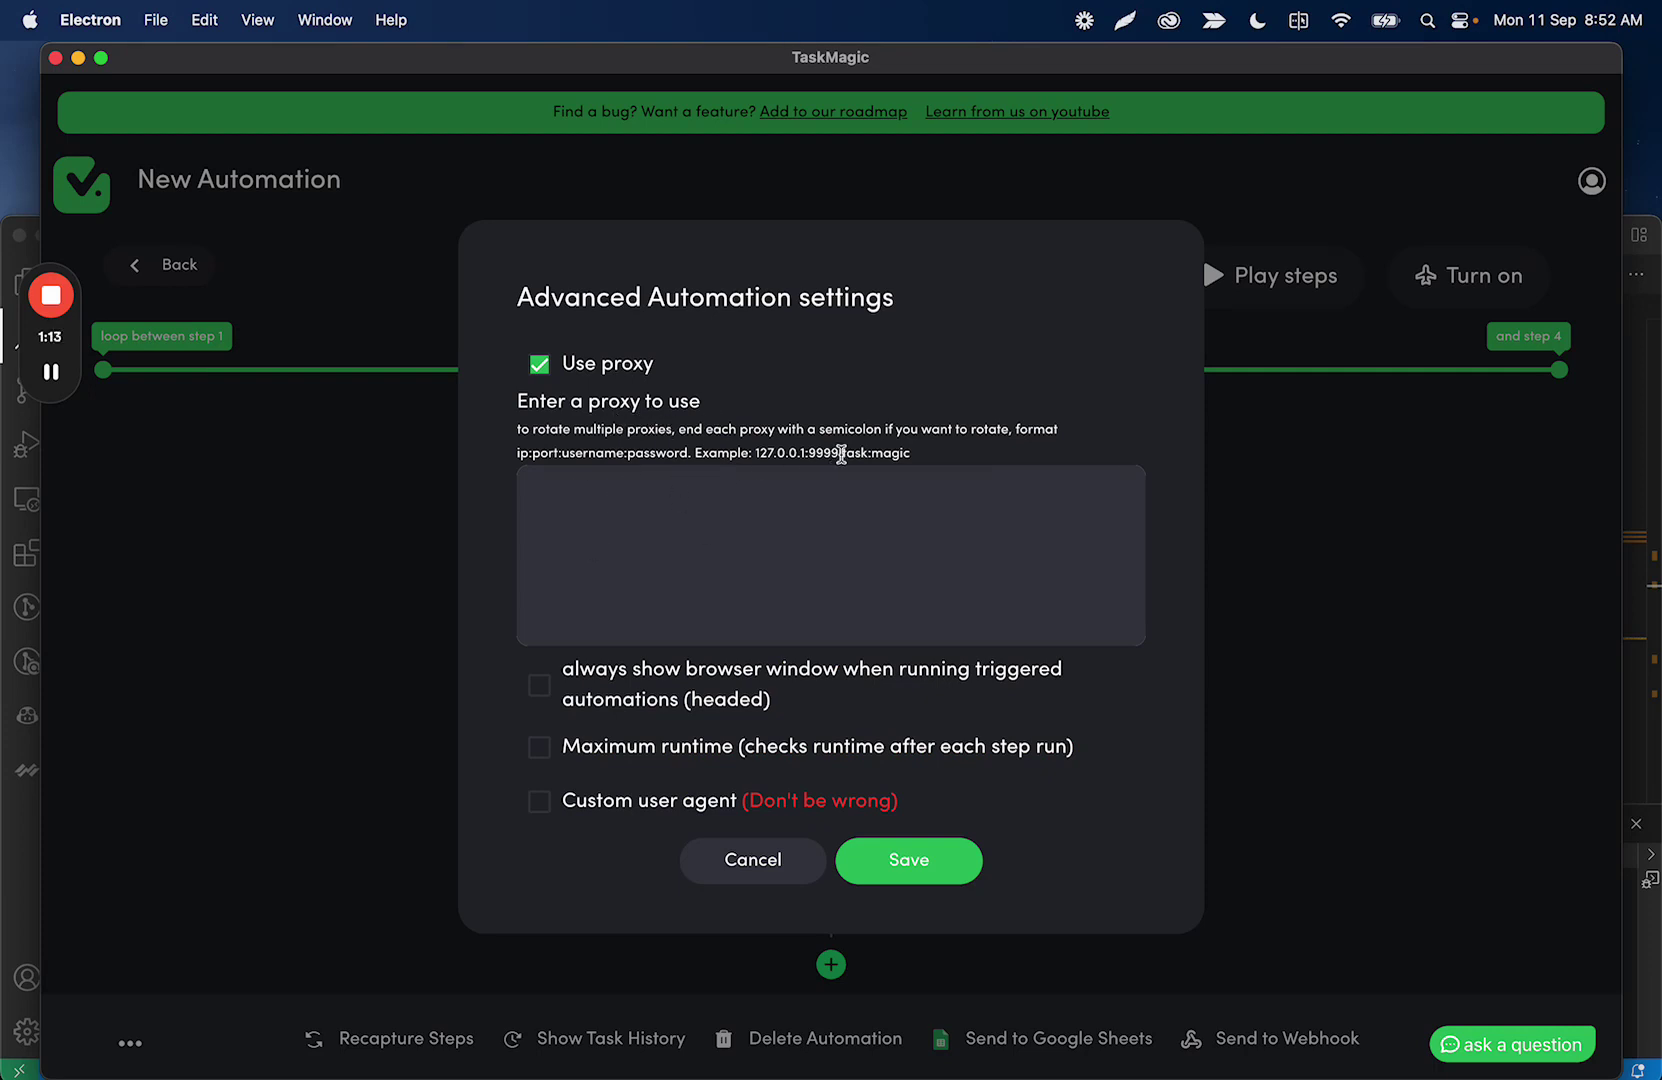
mouse_move(908, 453)
left_mouse_down()
mouse_move(753, 453)
mouse_move(918, 453)
left_mouse_up()
key("super+c")
left_click(686, 492)
key("super+v")
Add three more copies of the proxy, each on its own line, separated by semicolons.
type(";")
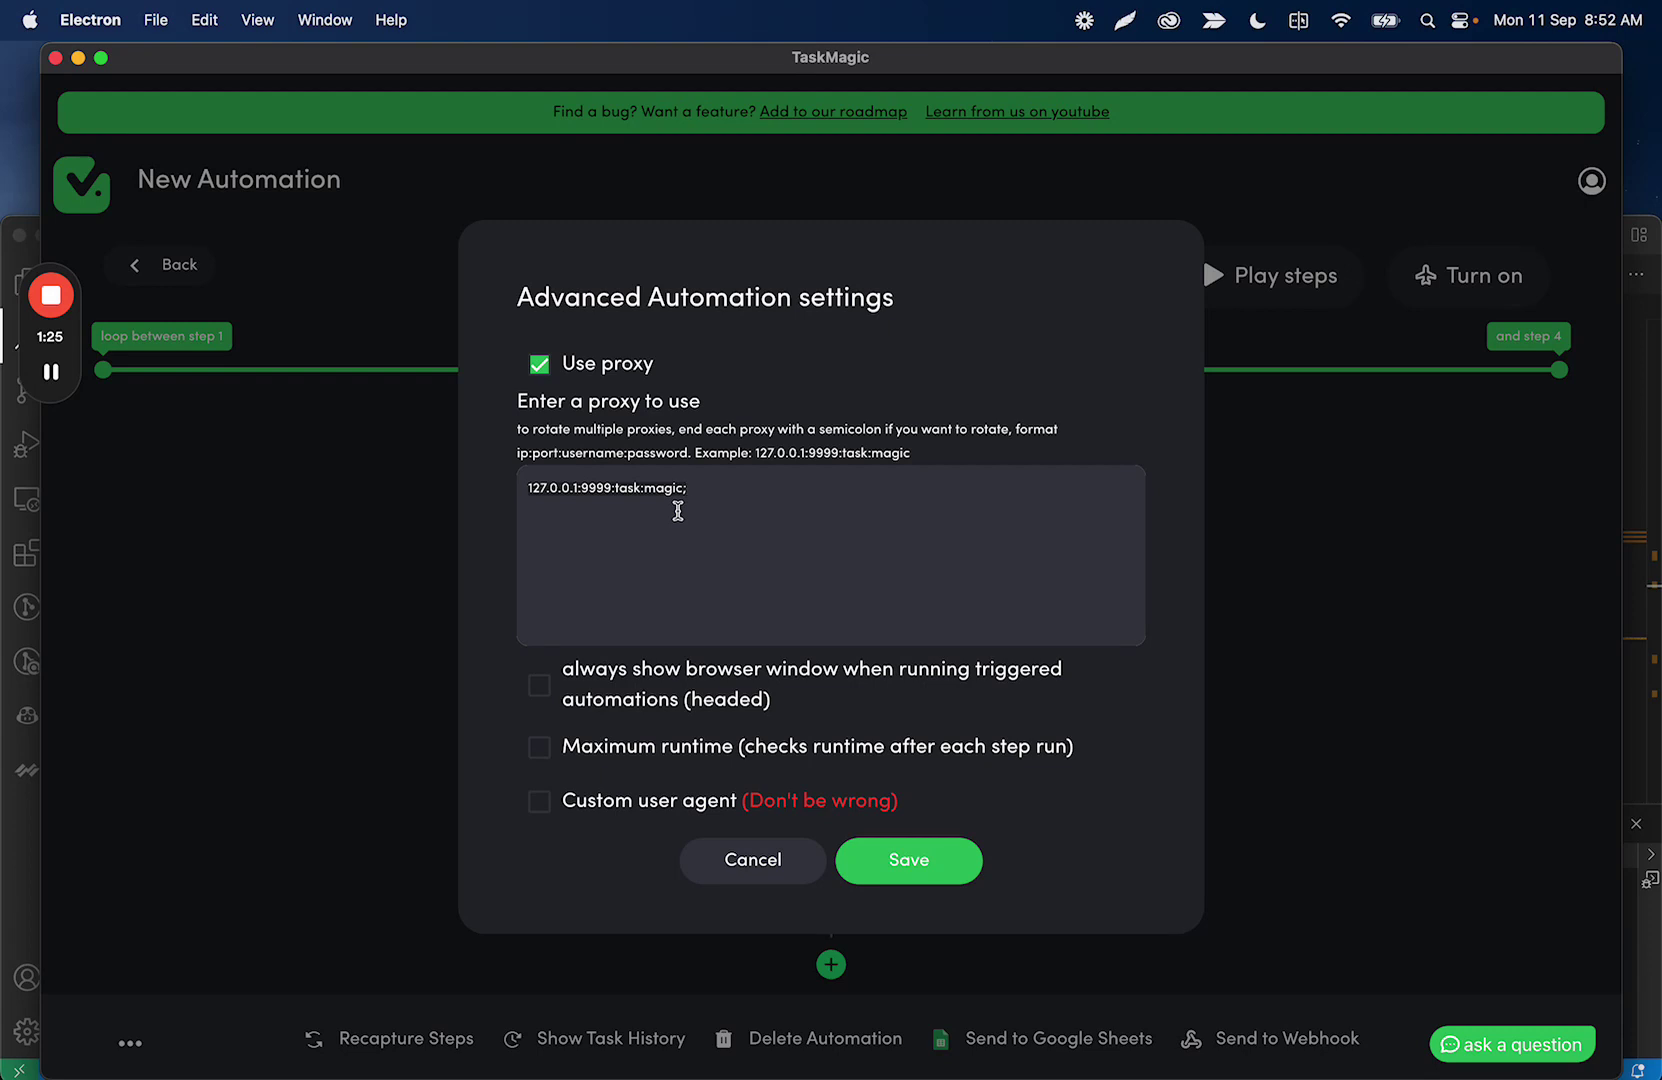
key("Return")
key("super+v")
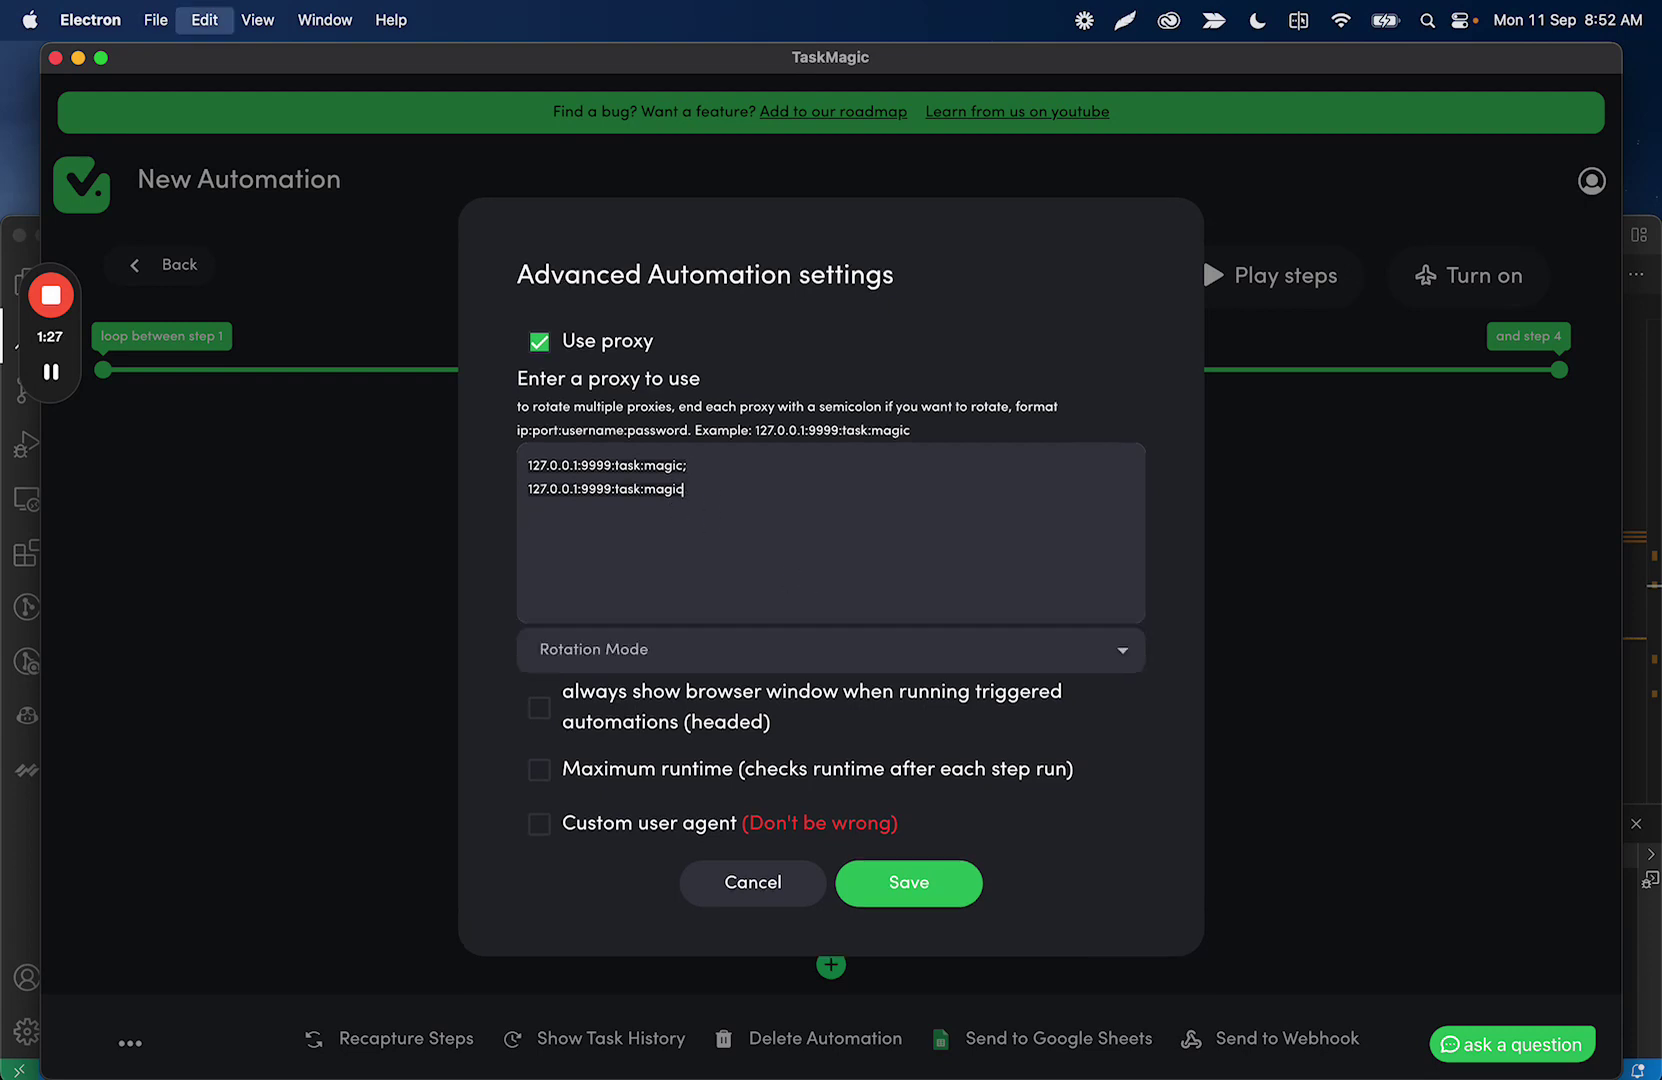
type(";")
key("Return")
key("super+v")
type(";")
key("Return")
key("super+v")
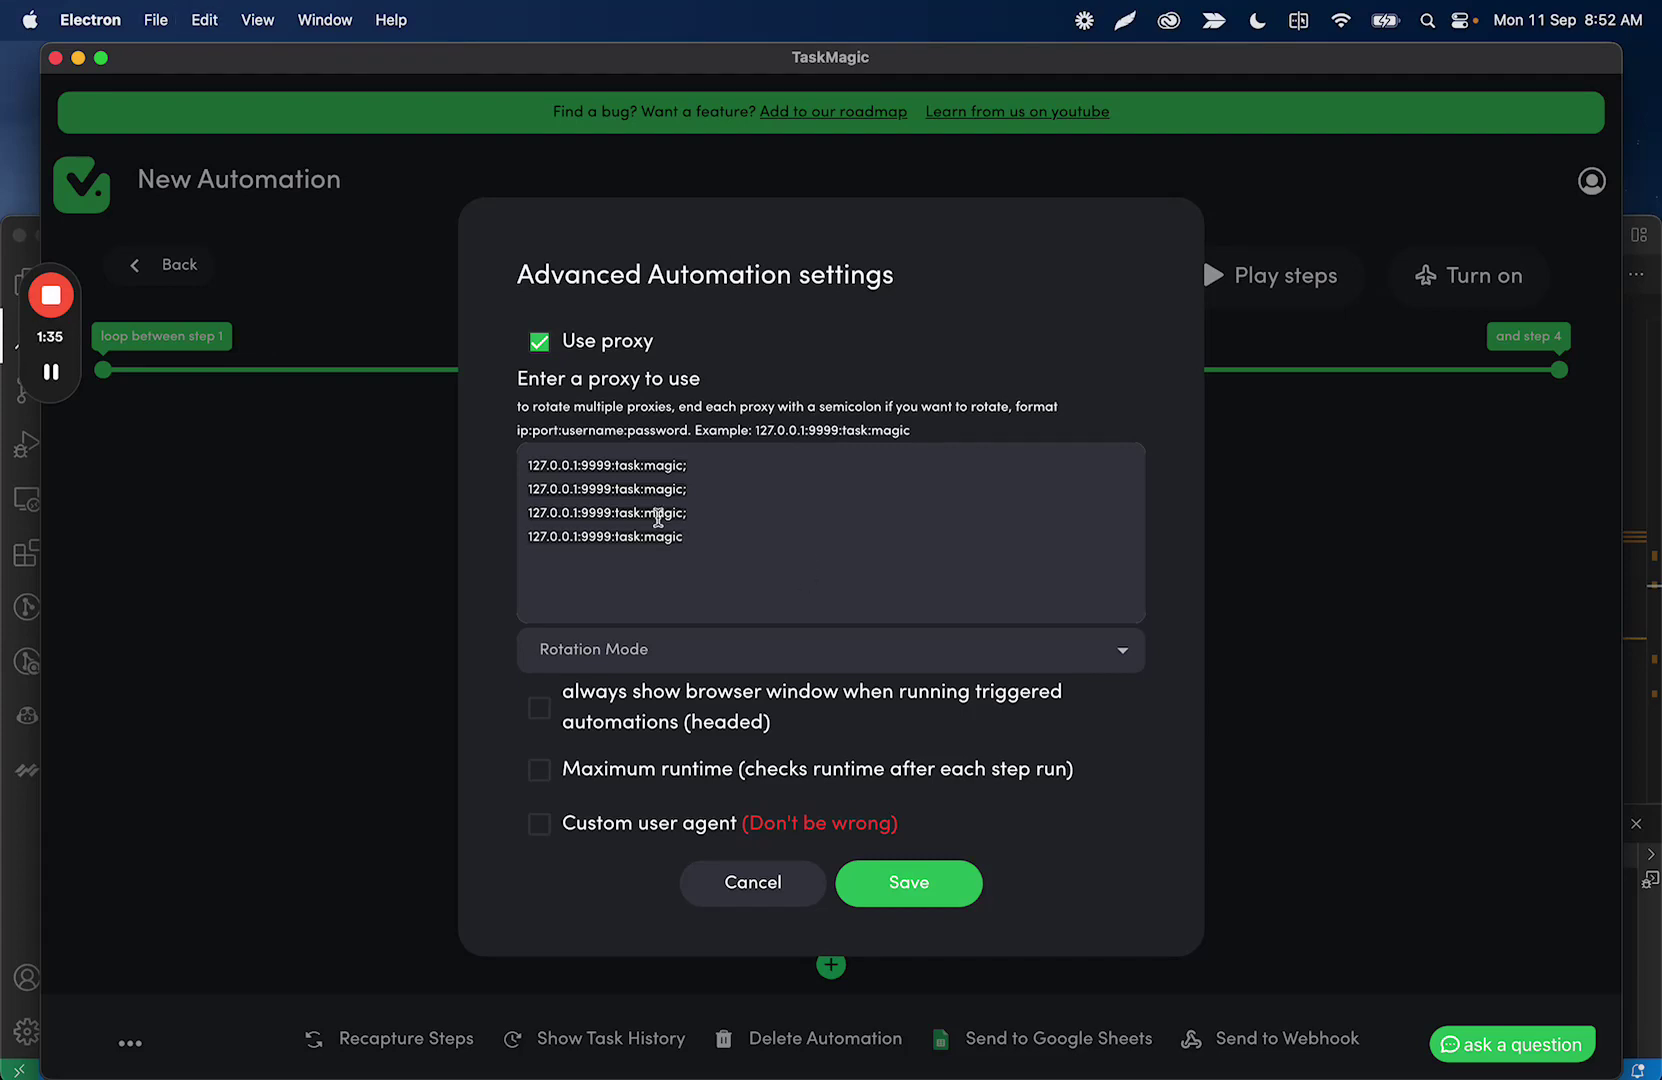
left_click_drag(710, 541, 508, 467)
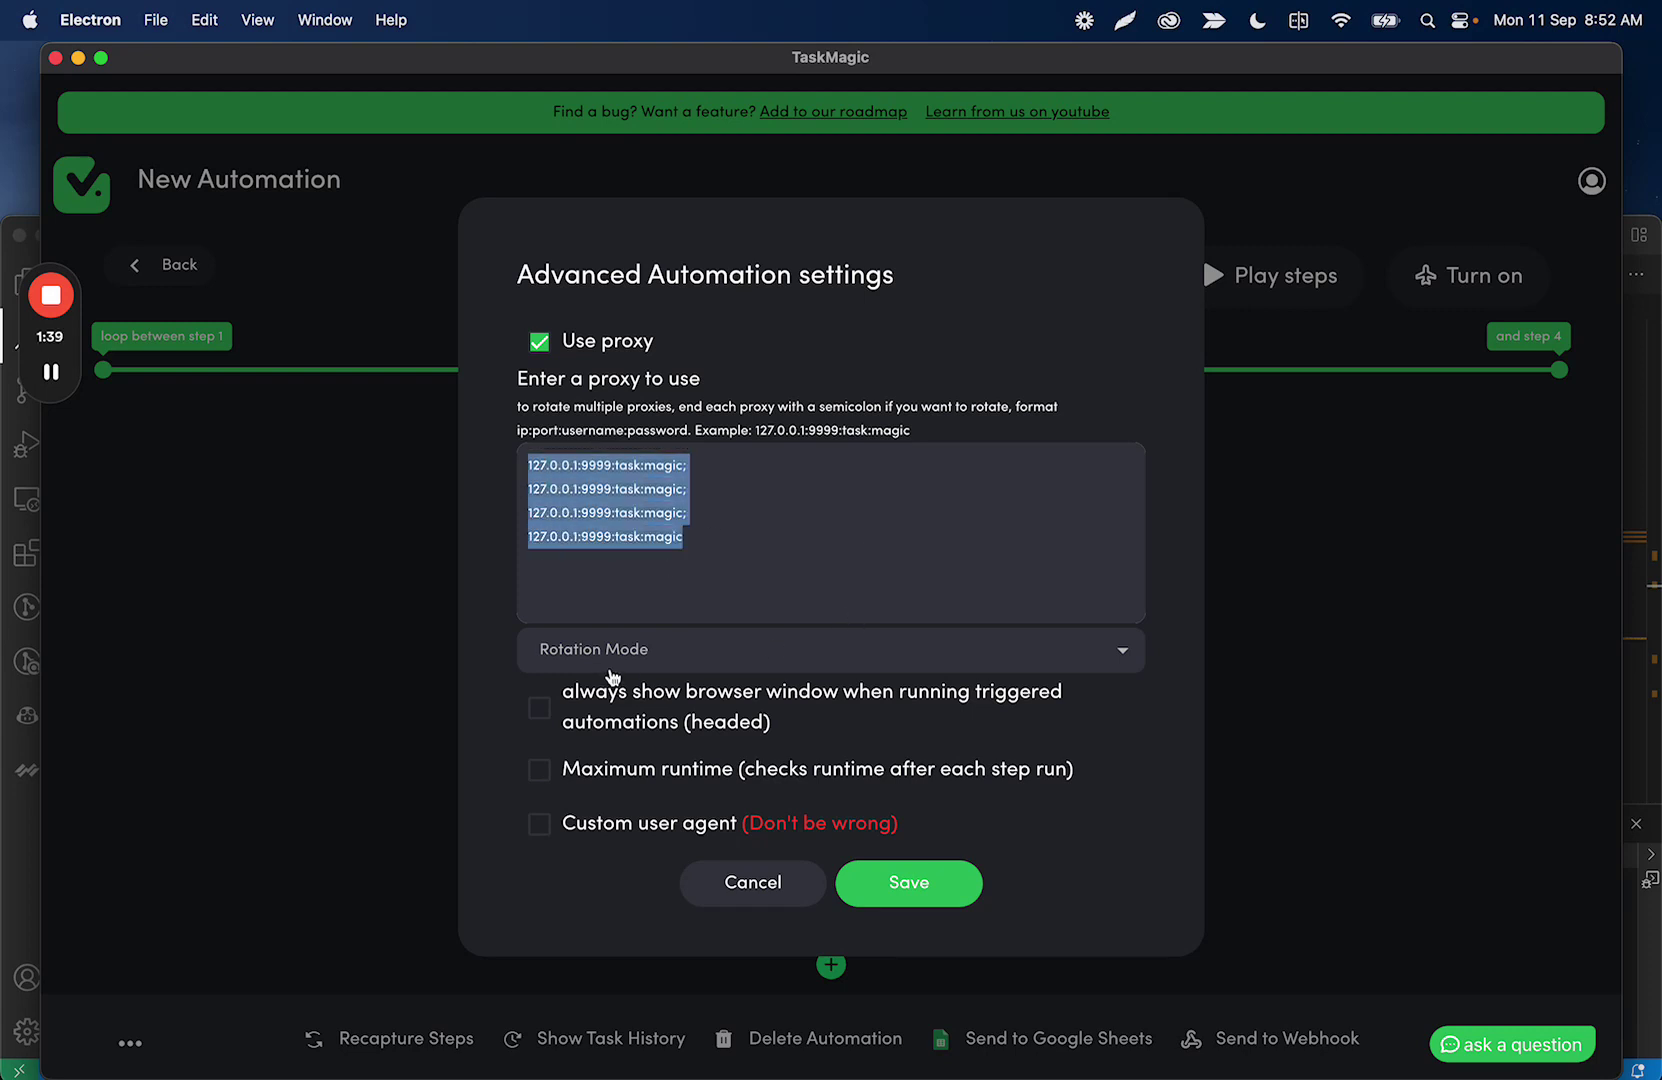
left_click(657, 662)
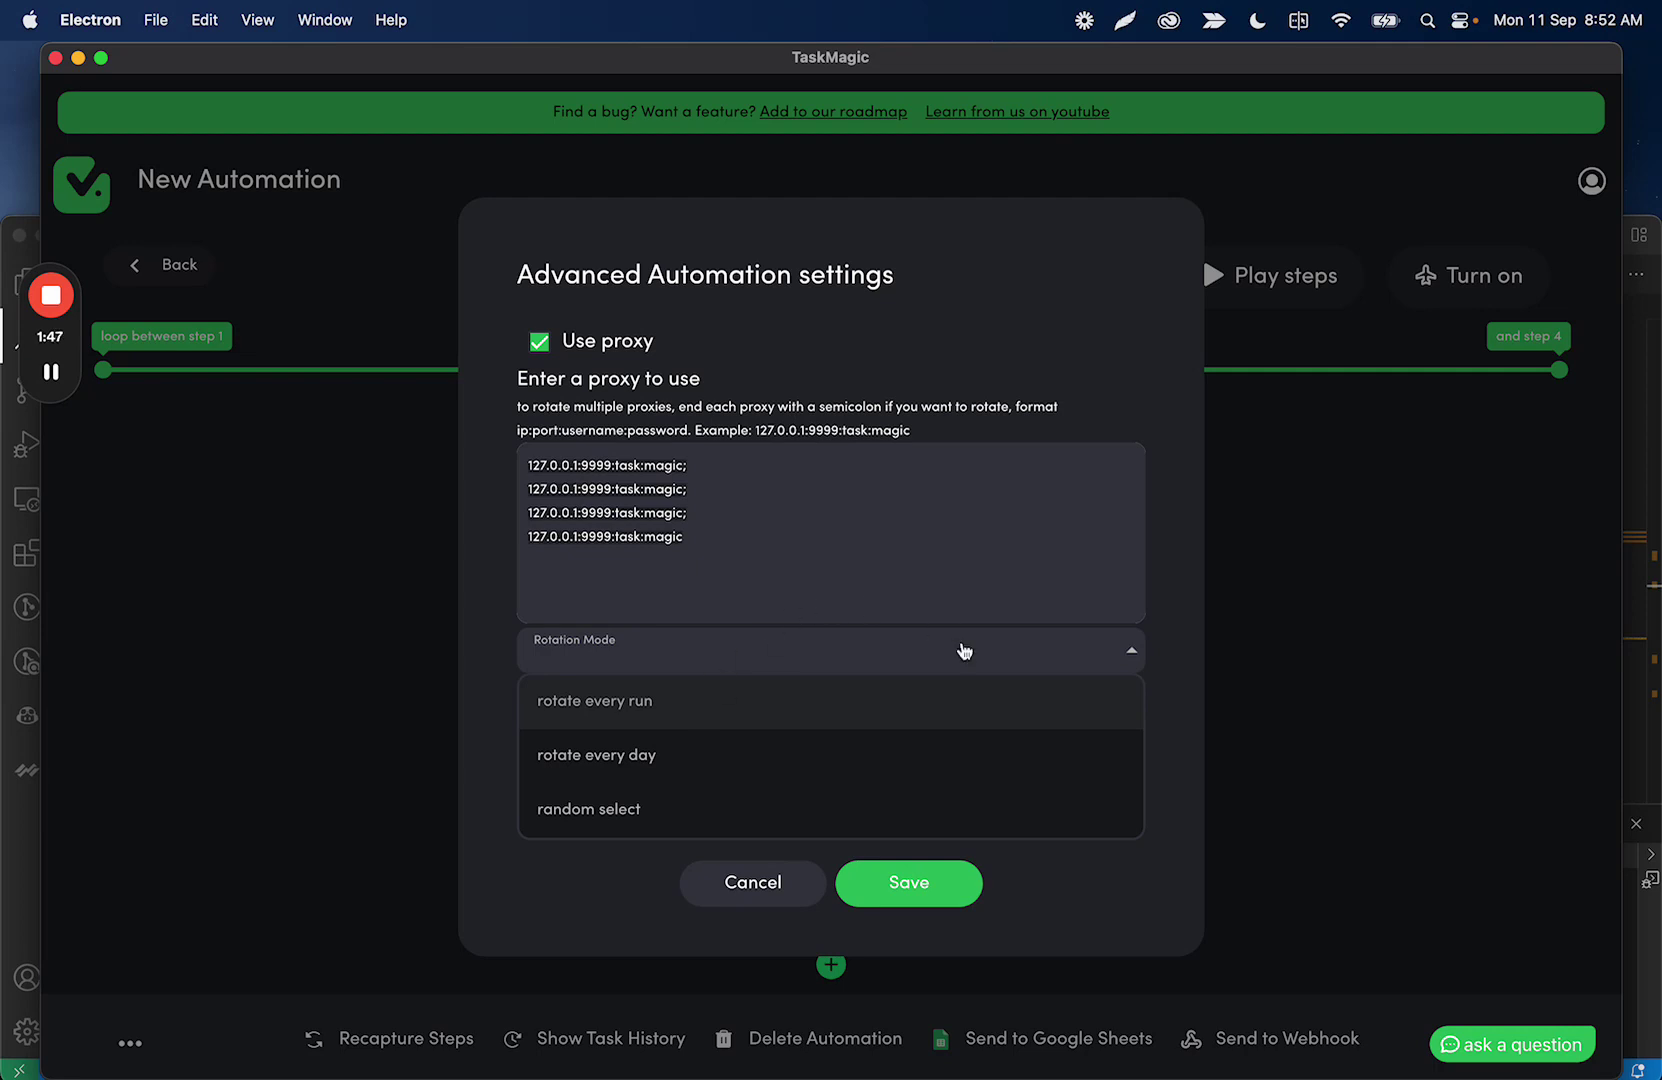
left_click(749, 567)
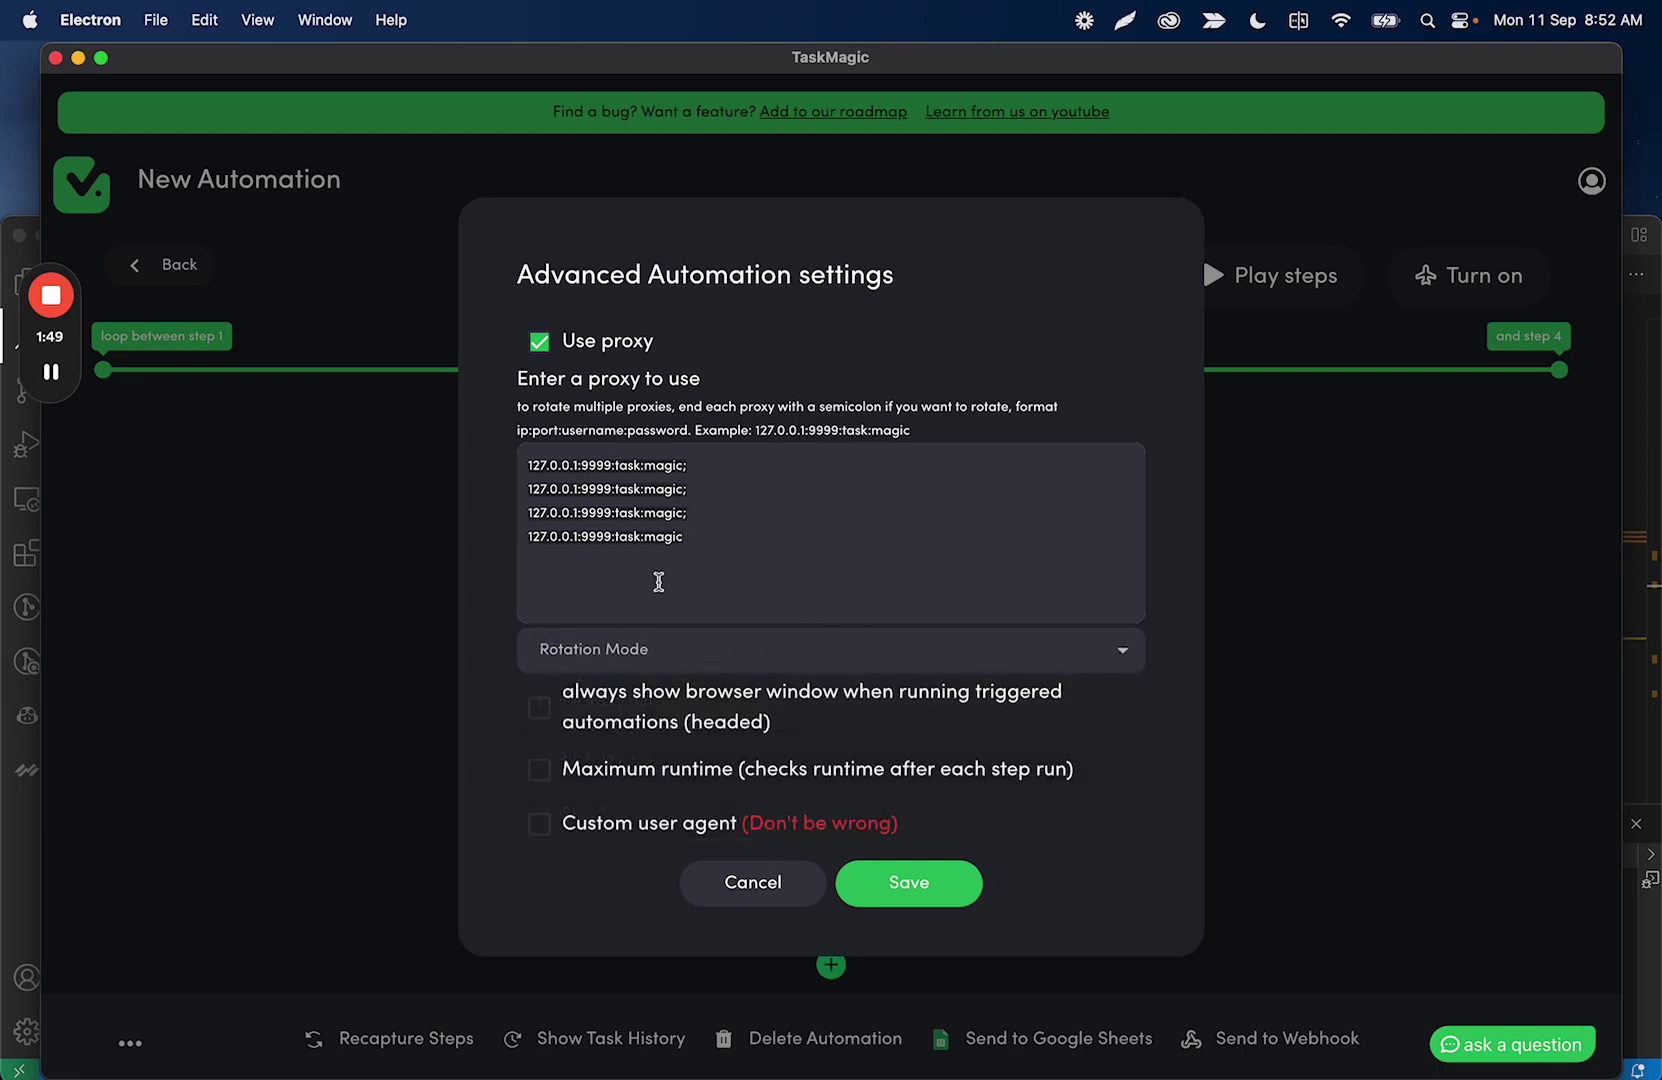
Untick Use proxy so the proxy list and Rotation Mode disappear.
left_click(540, 345)
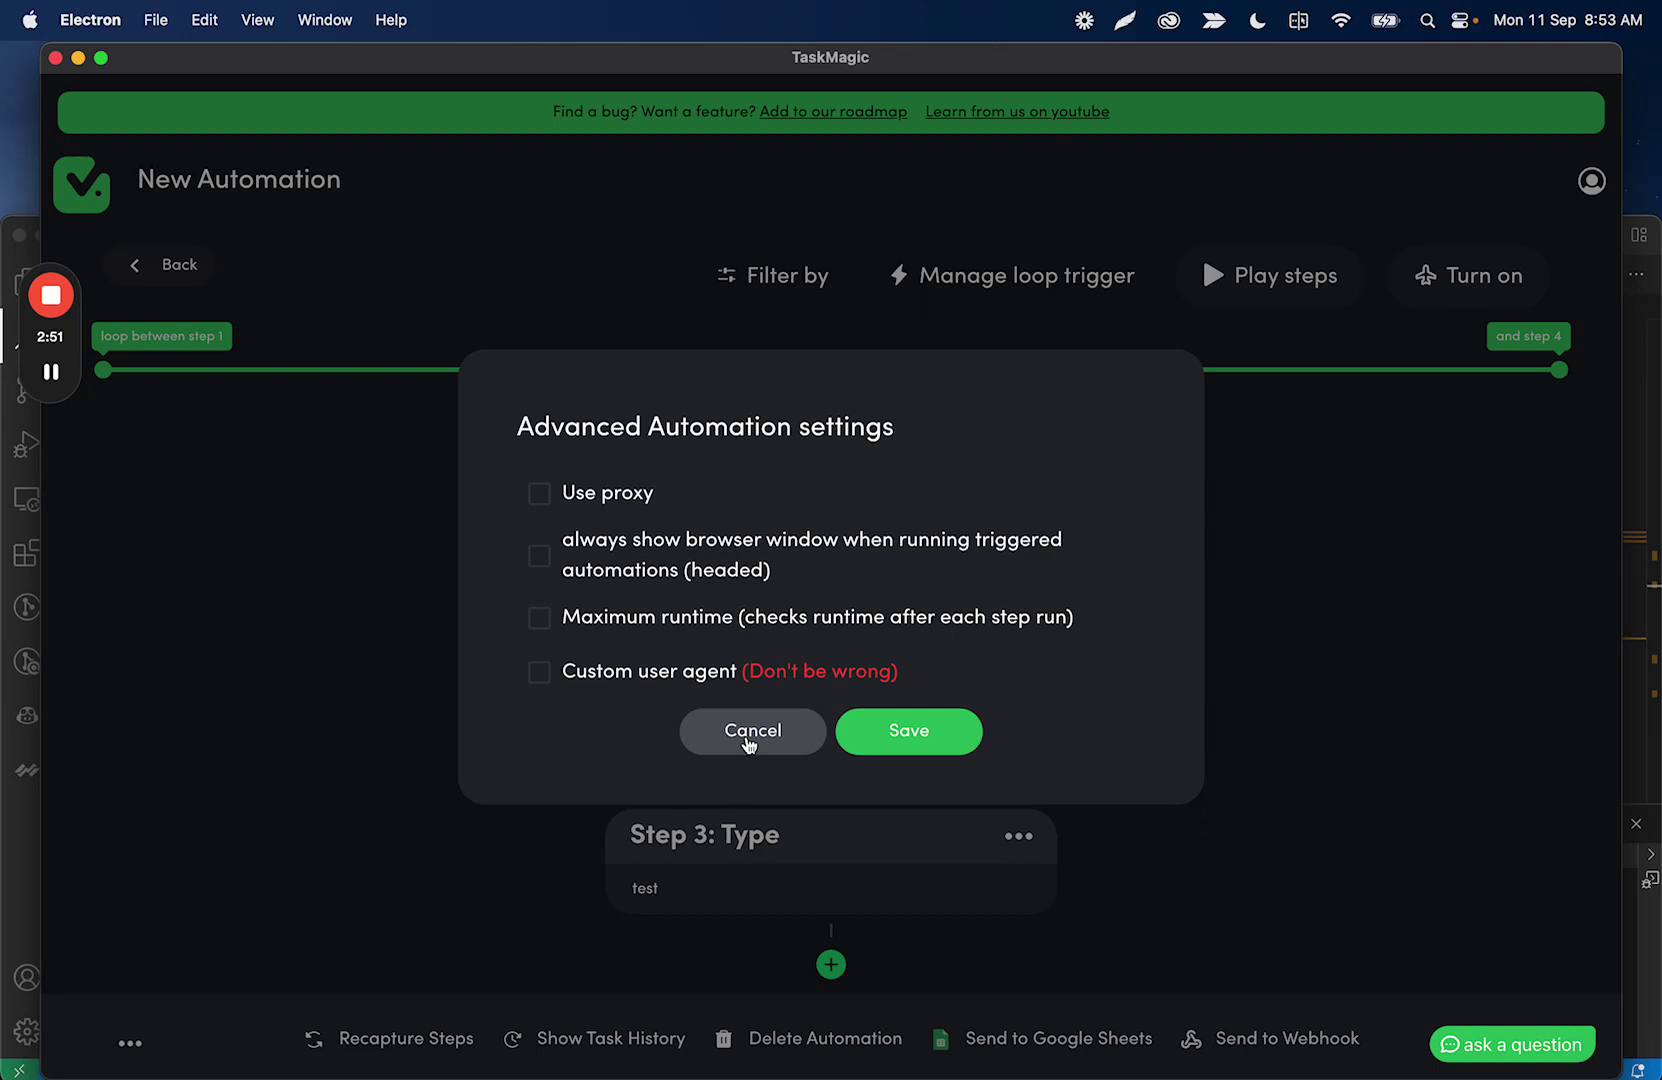
left_click_drag(902, 674, 748, 681)
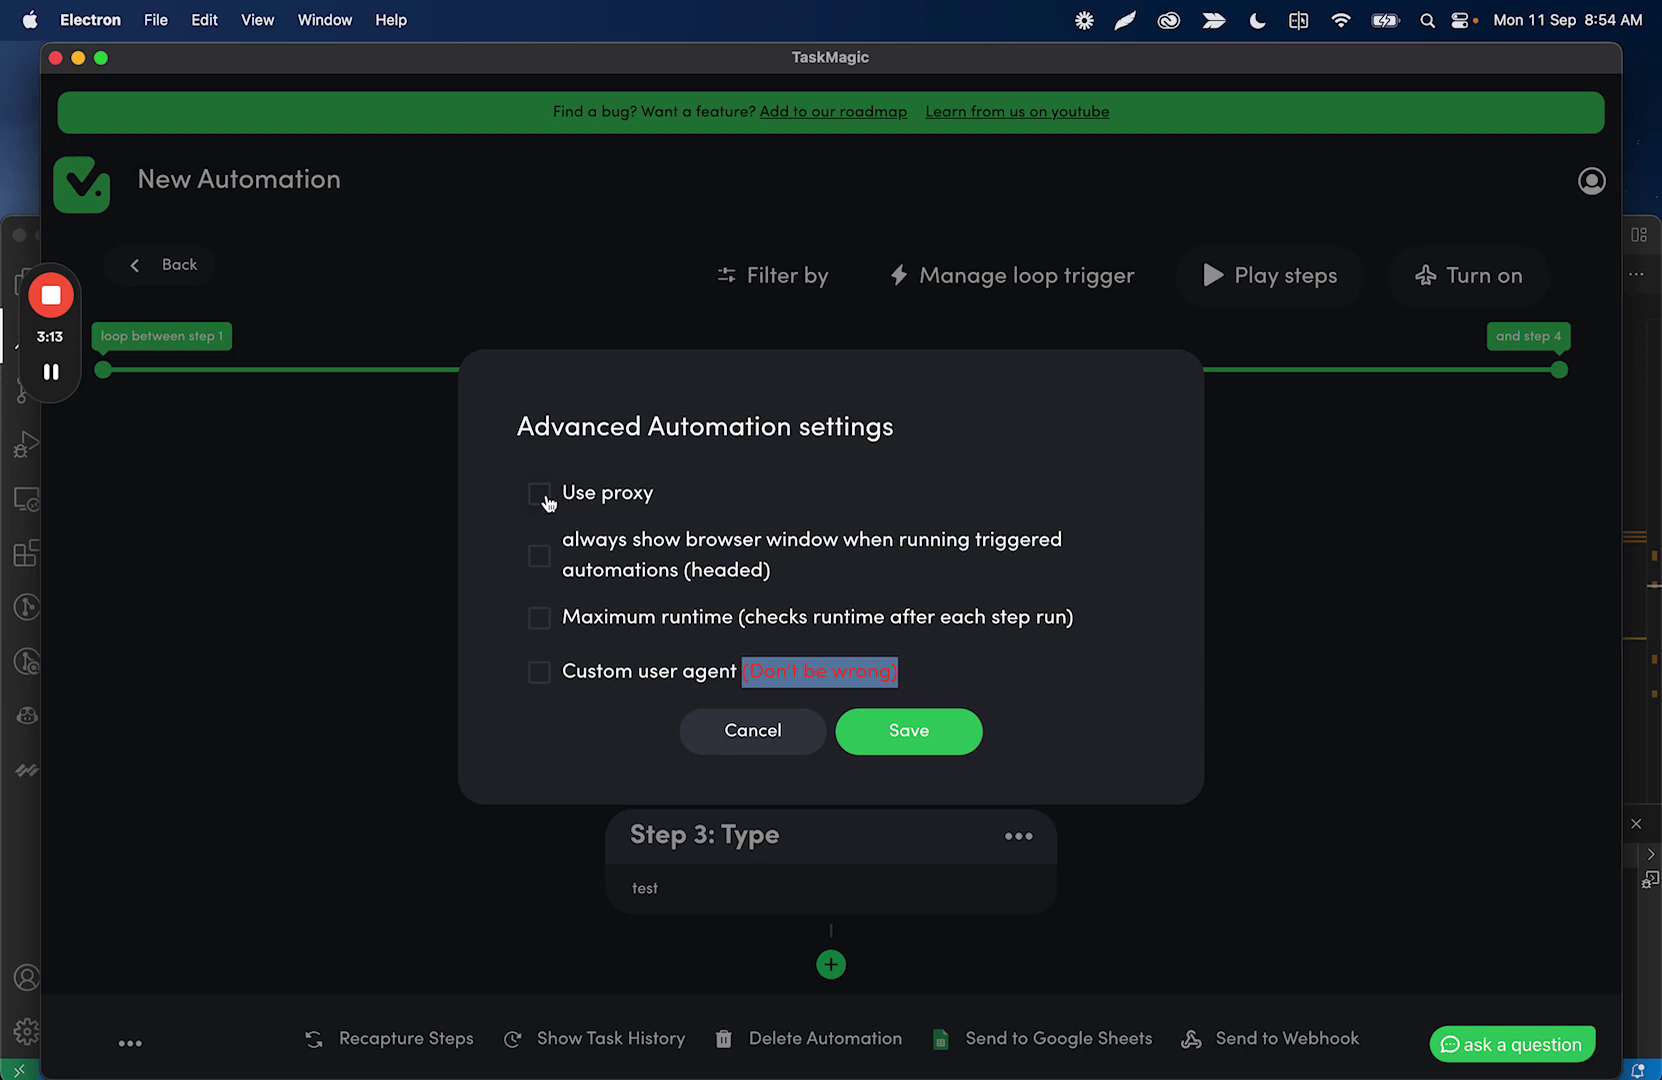
Re-enable Use proxy and highlight the ip:port:username:password format hint.
left_click(546, 497)
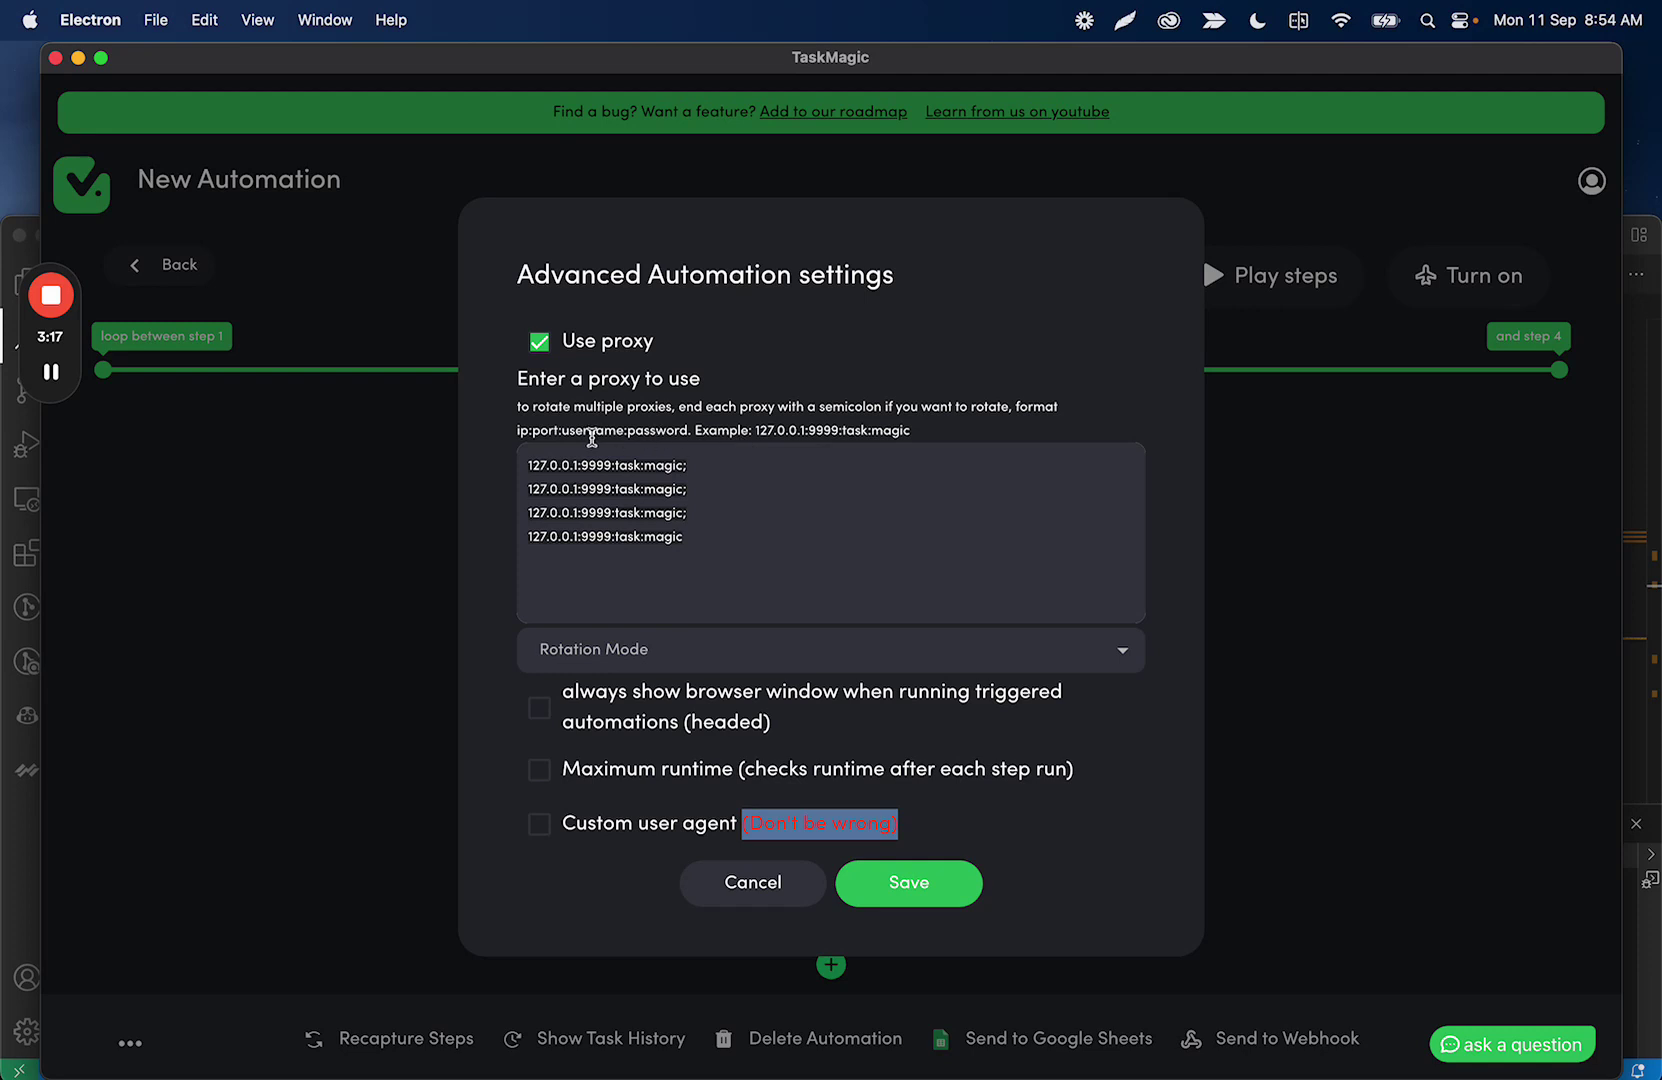
left_click_drag(688, 431, 554, 435)
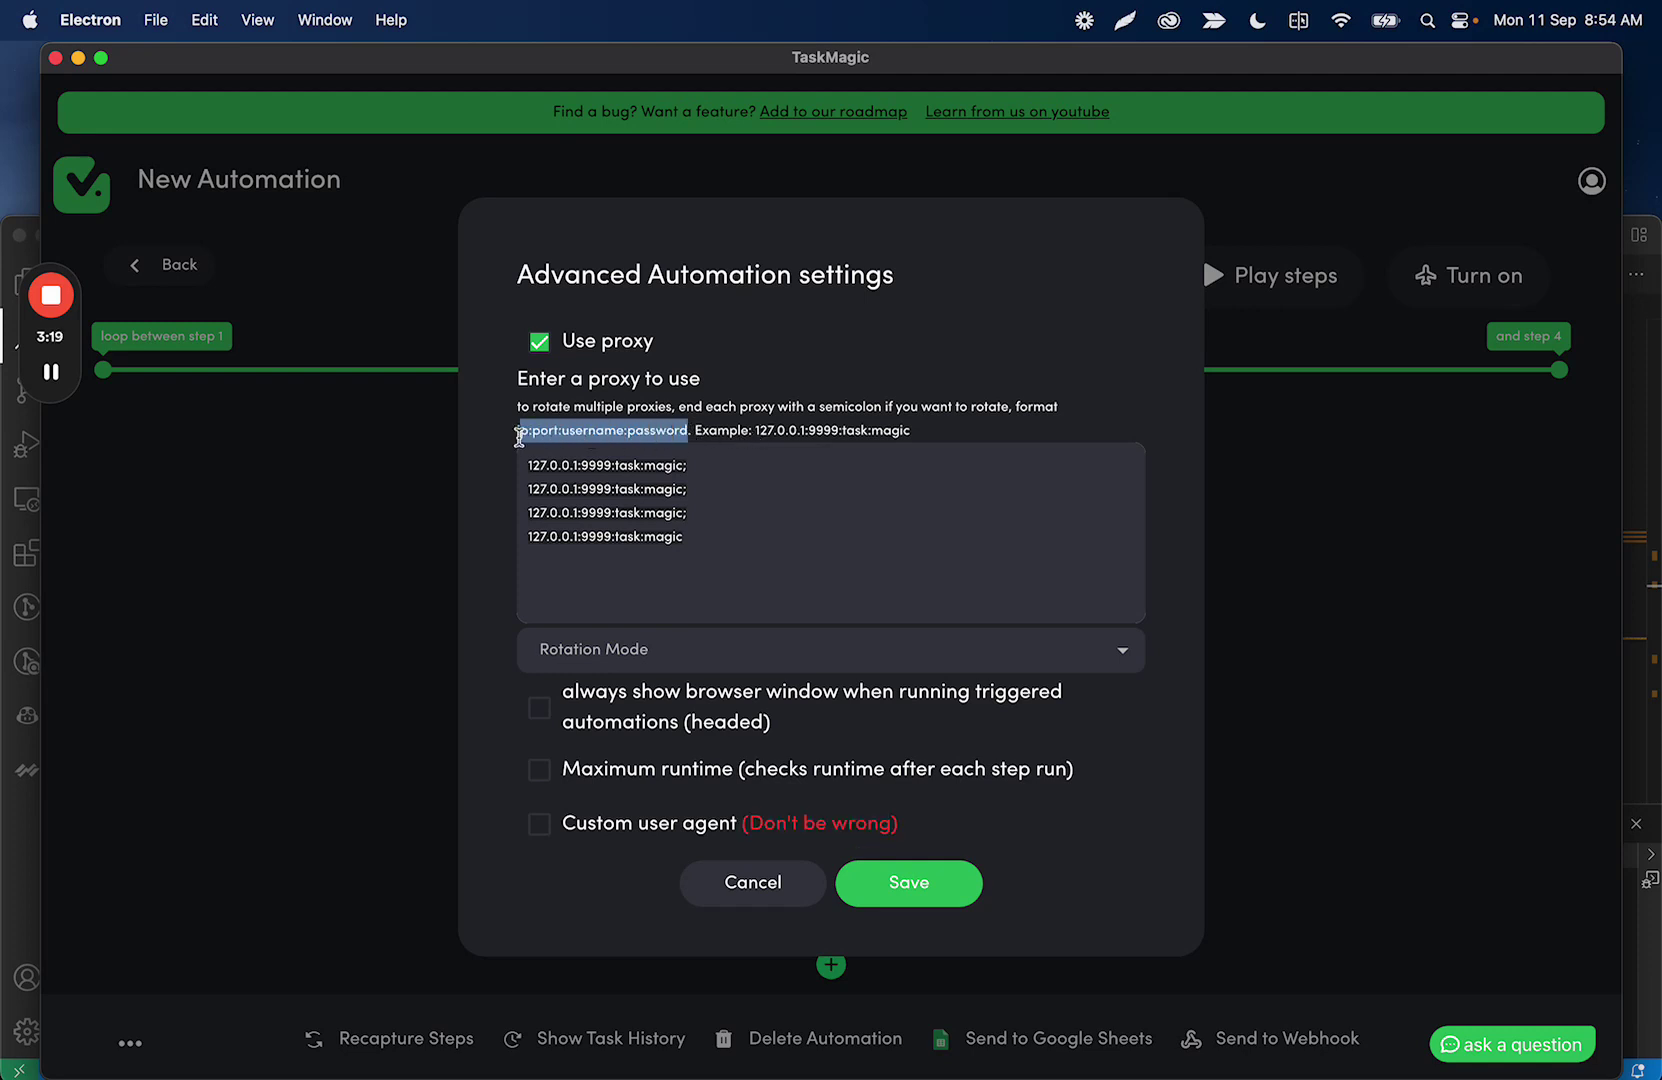
left_click_drag(518, 436, 516, 431)
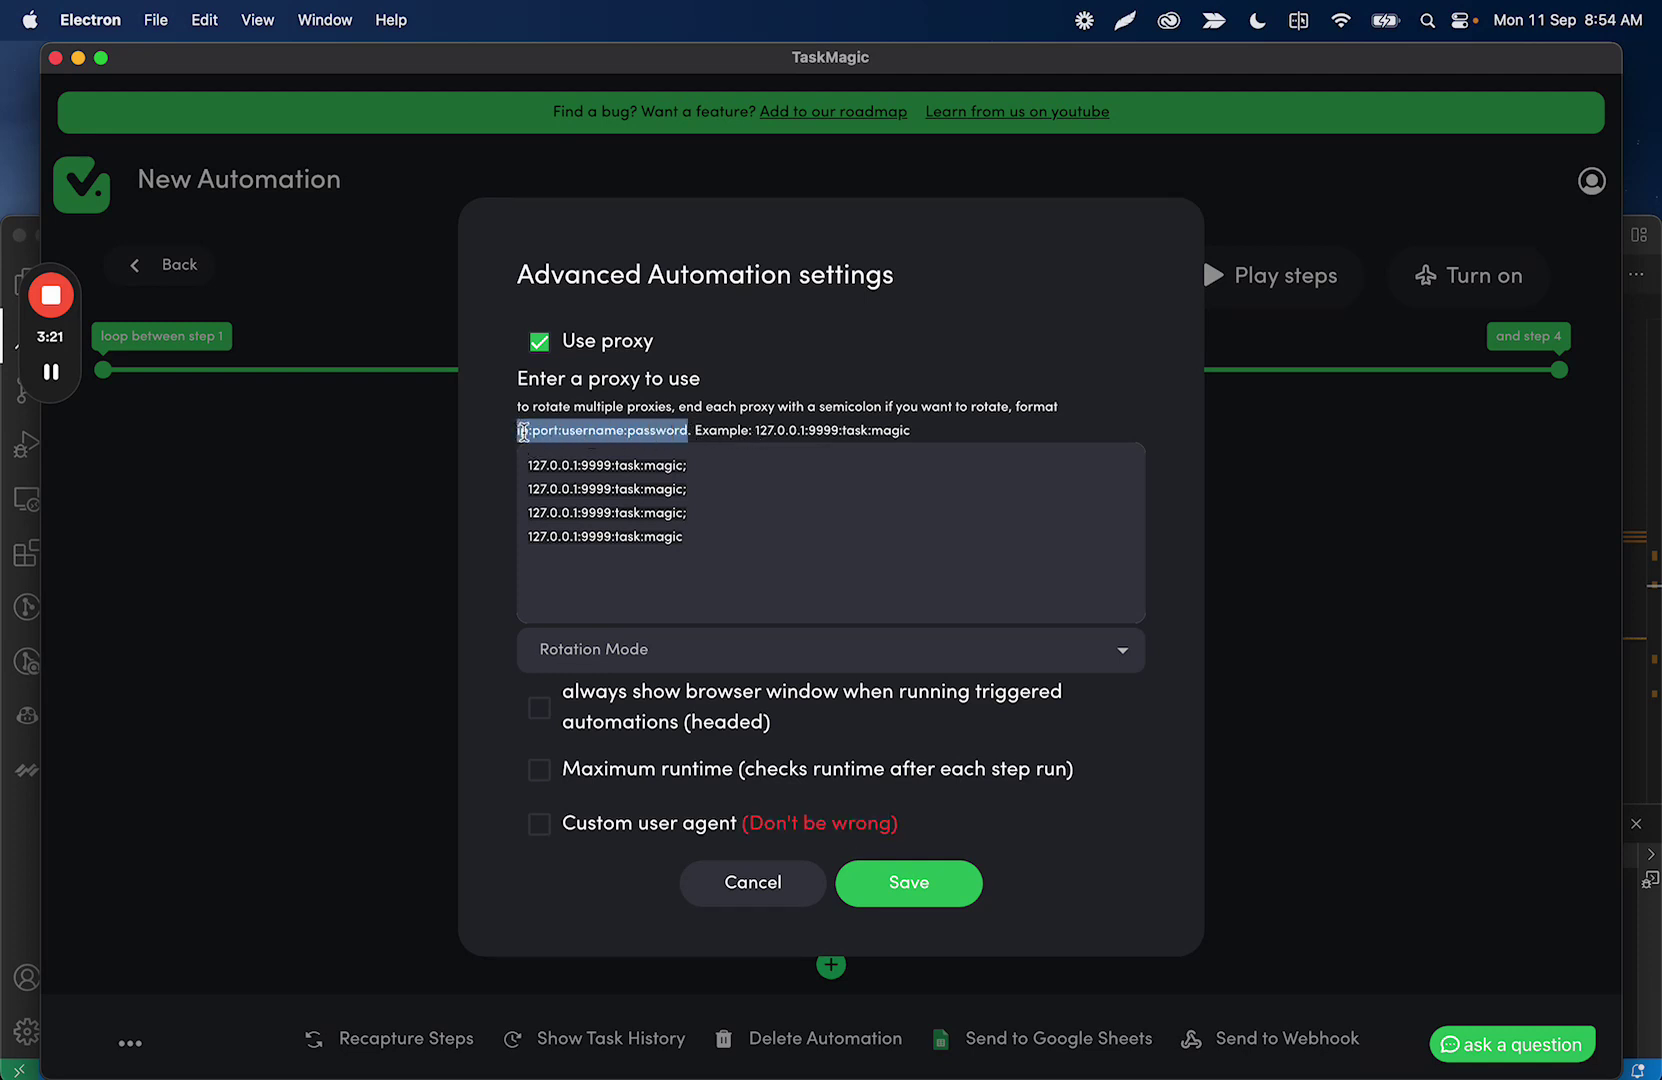
left_click(580, 463)
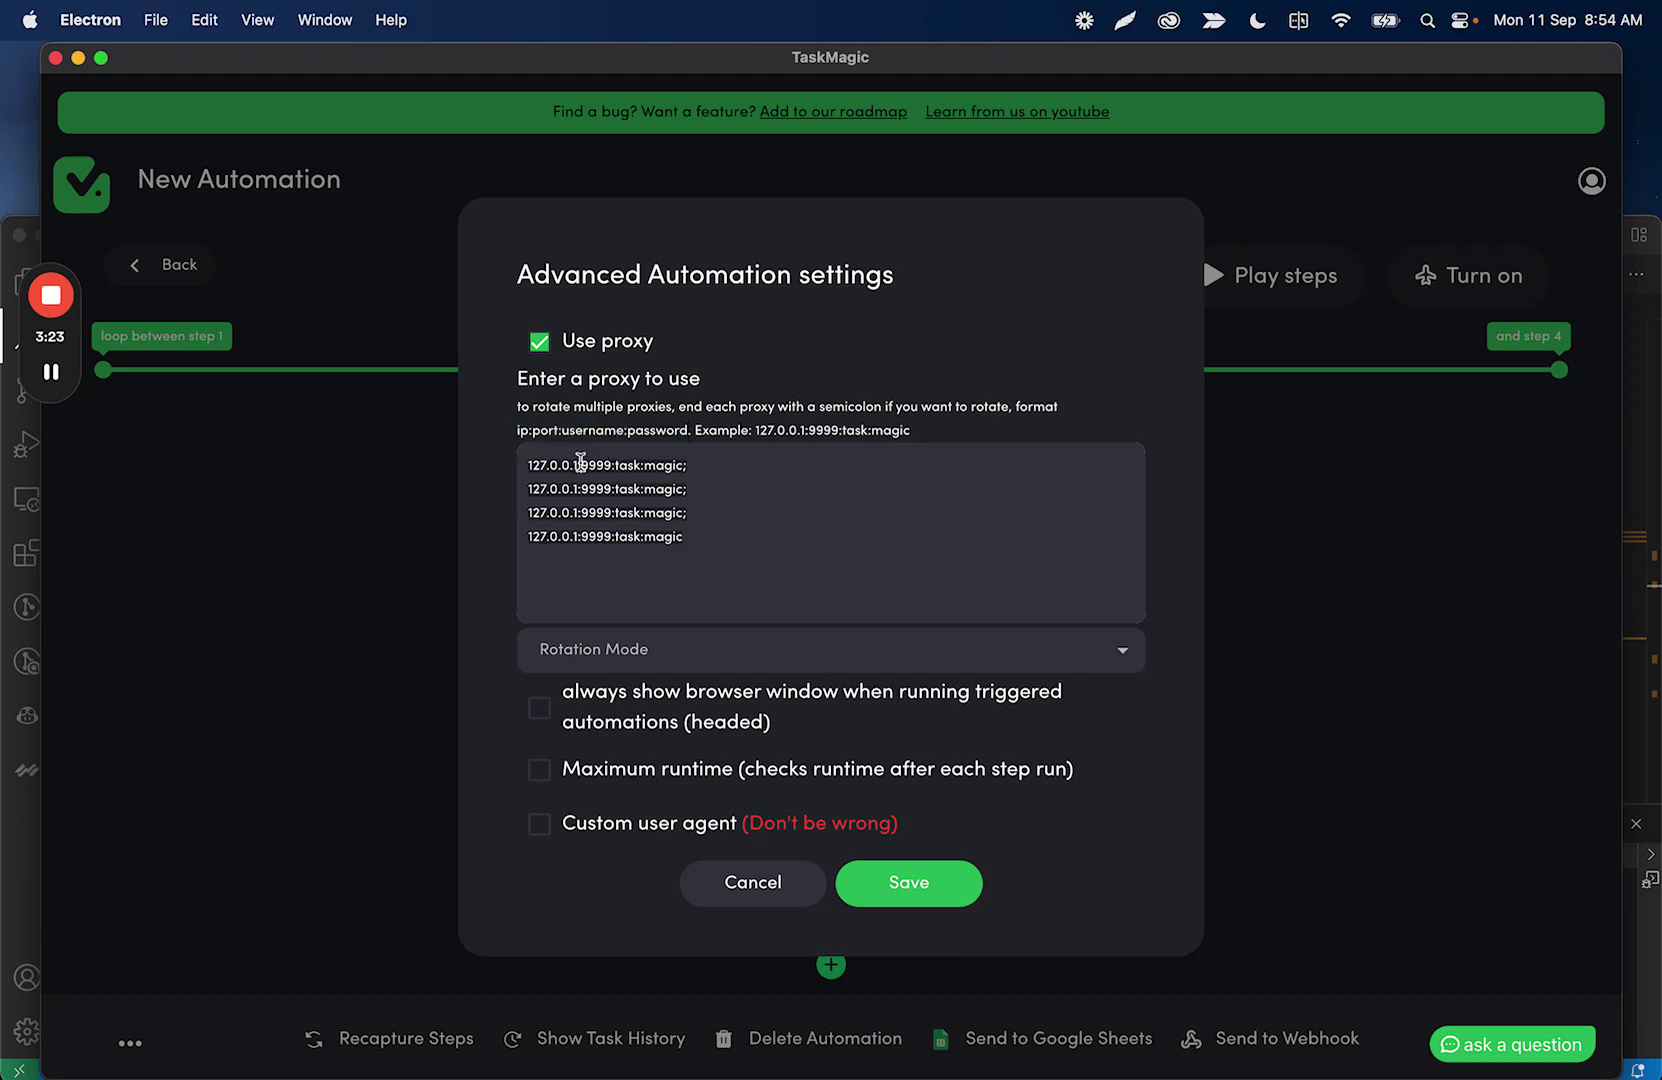
Highlight the first proxy's IP, port 9999 and credentials, then select the last three proxy lines.
left_click_drag(580, 463, 523, 465)
double_click(593, 467)
double_click(630, 467)
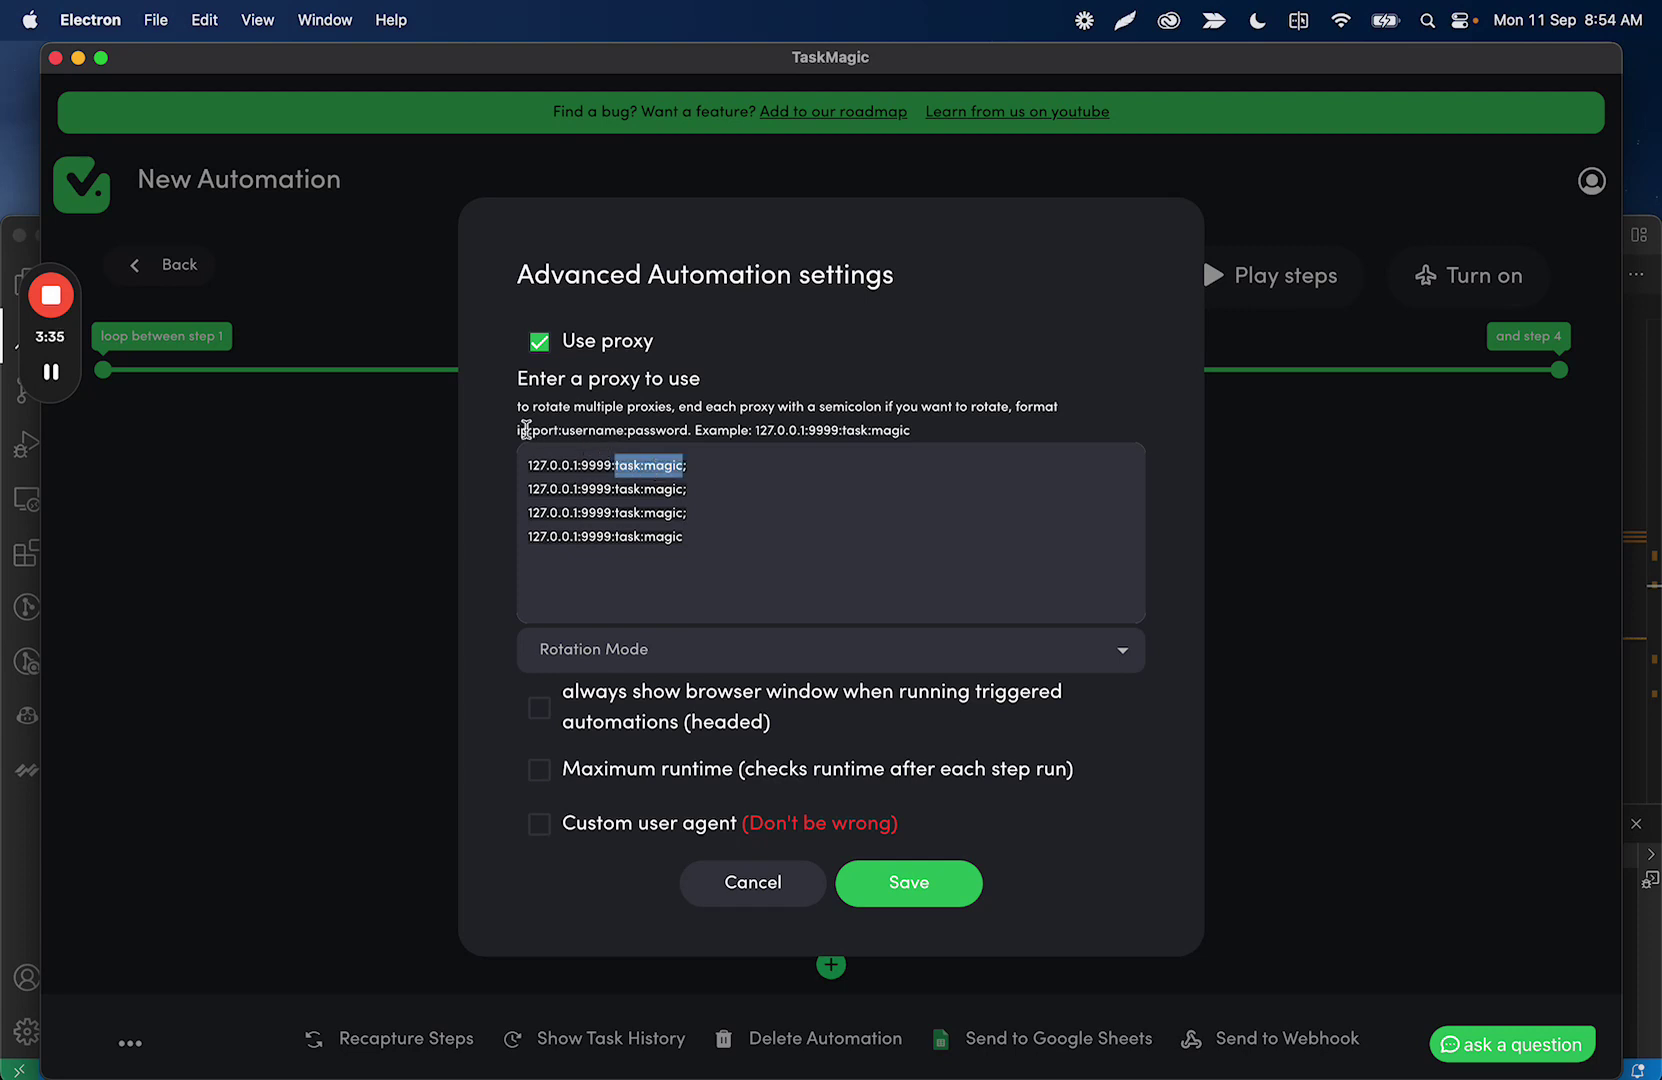
left_click_drag(518, 430, 693, 428)
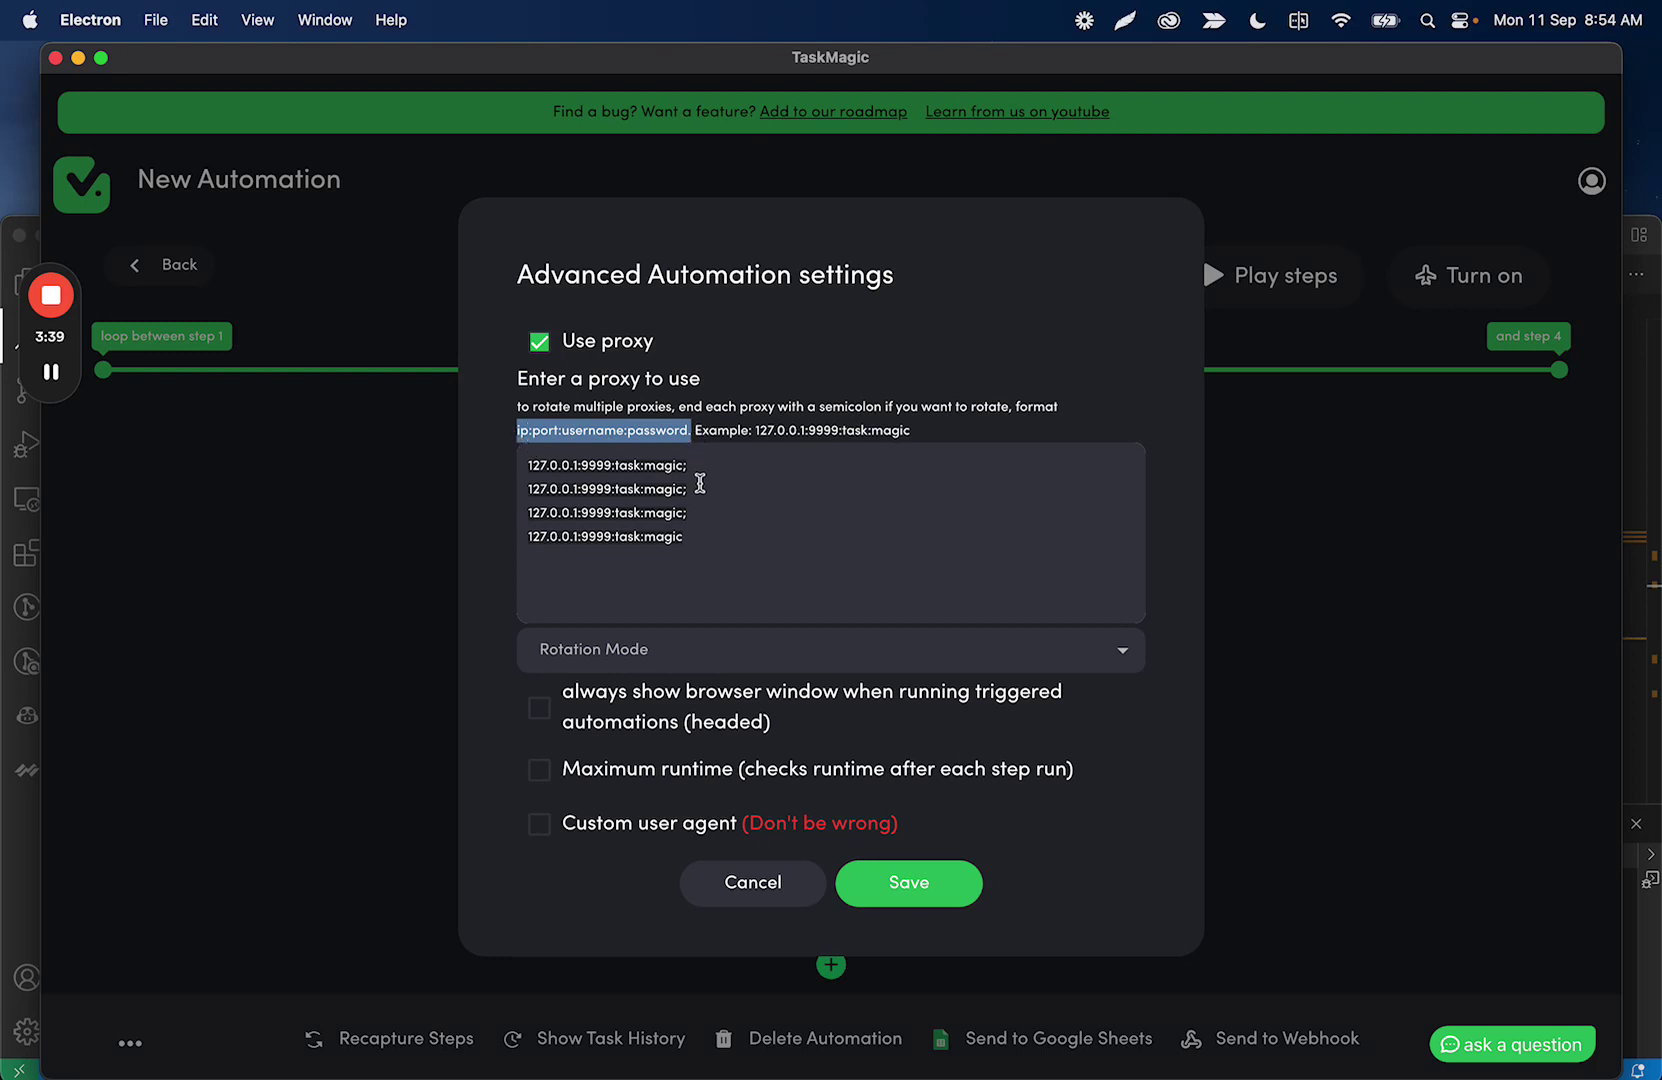
left_click_drag(681, 542, 510, 500)
Delete the three extra proxies and the trailing blank line, leaving 127.0.0.1:9999:task:magic;.
key("BackSpace")
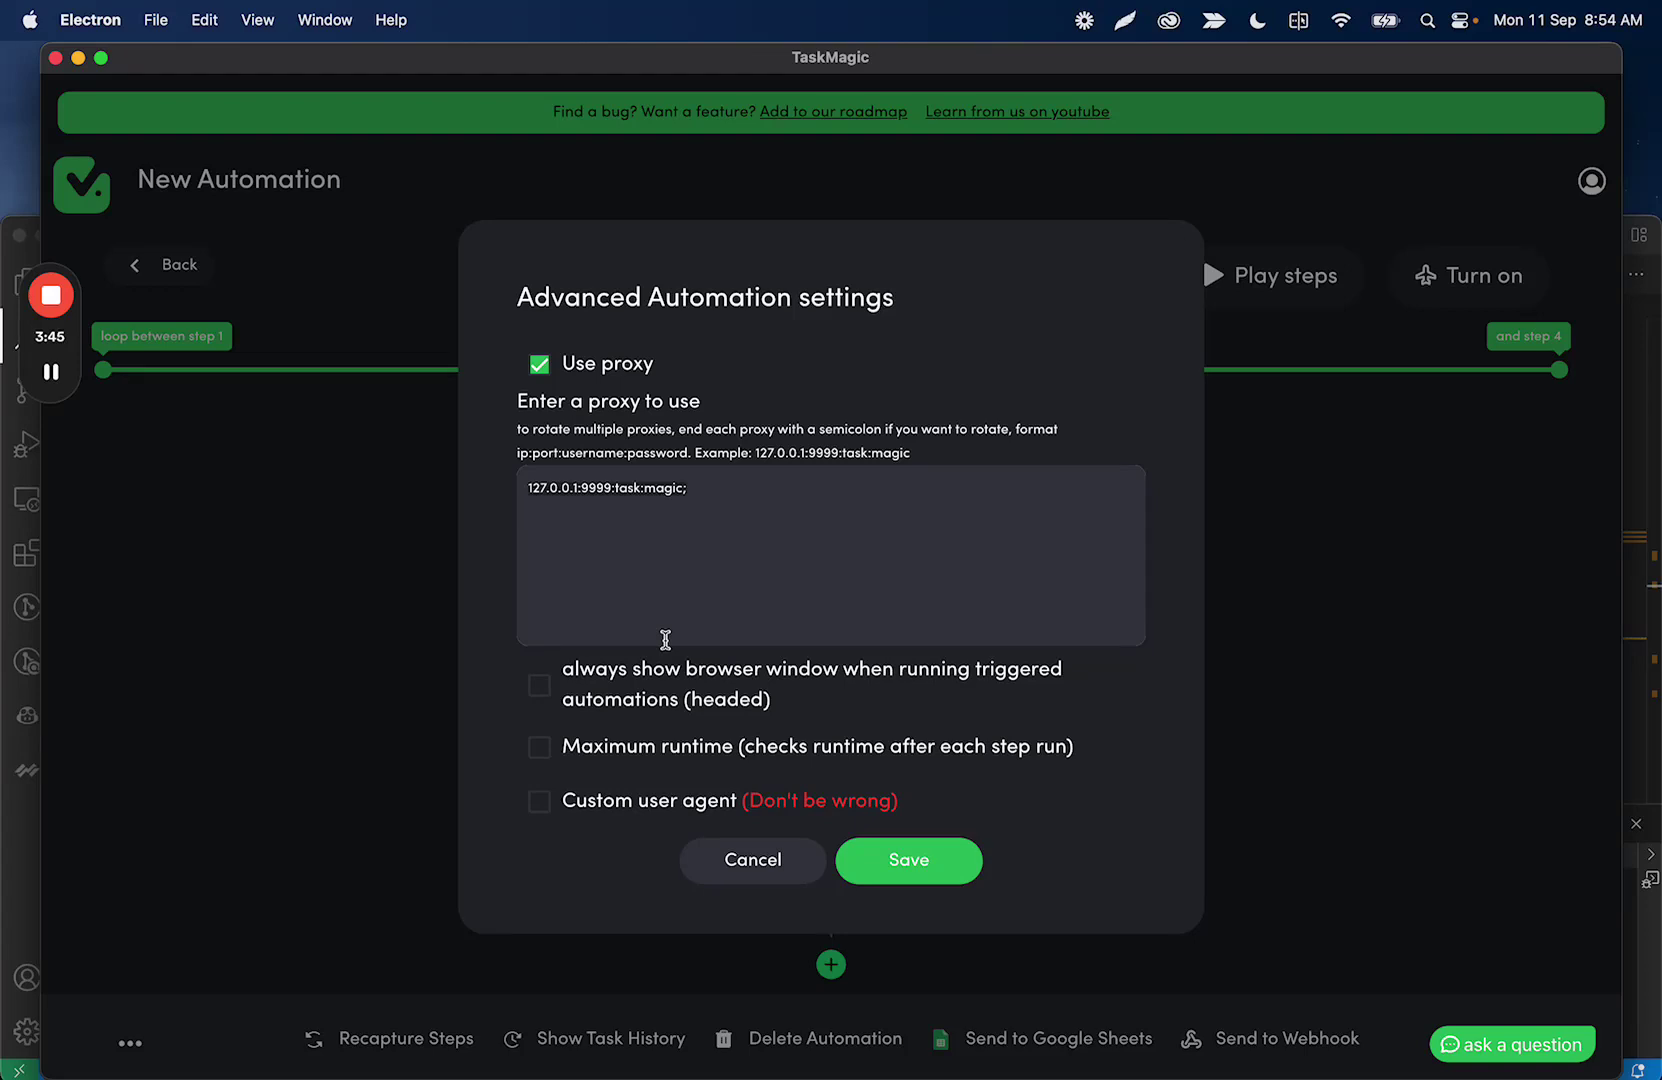
key("BackSpace")
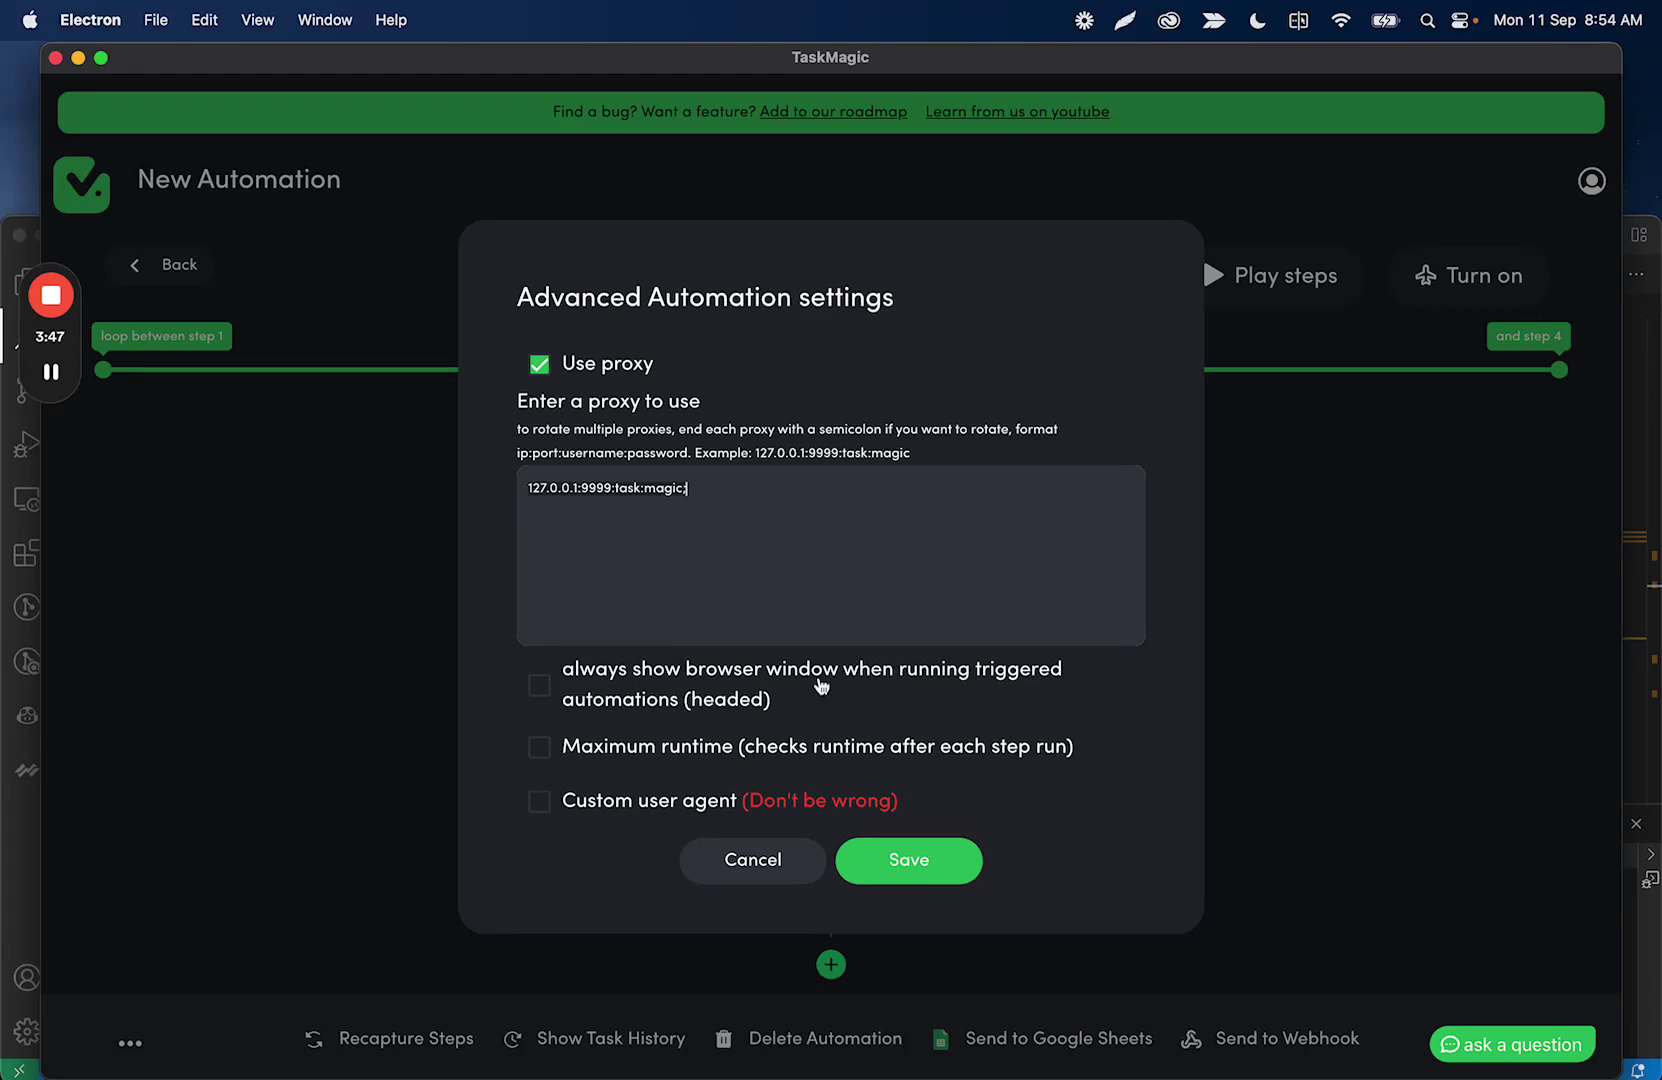